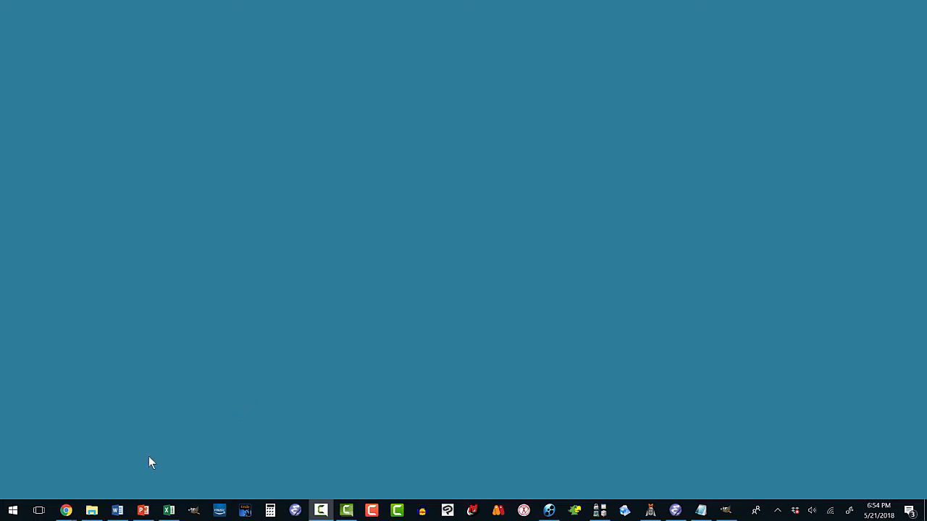
# - Bring up the Google window in Chrome and go to the Canva website
pyautogui.moveTo(66, 509)
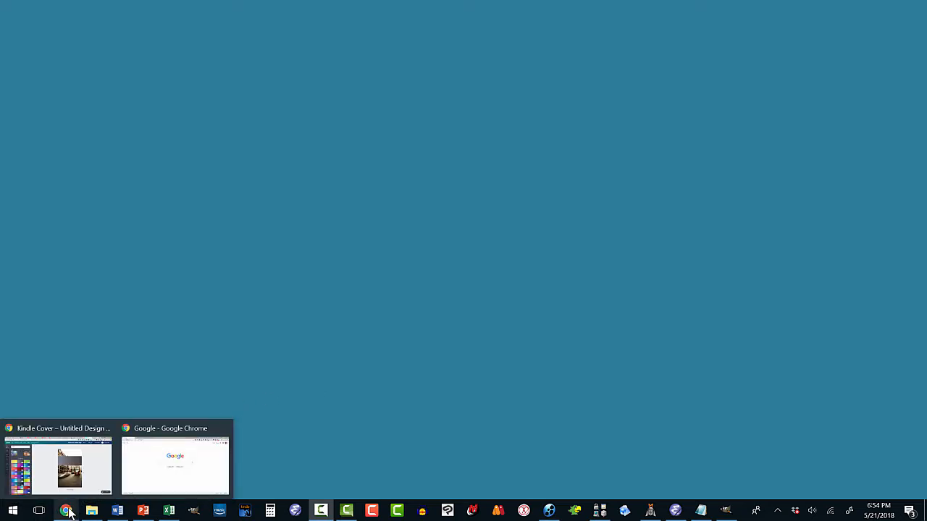
pyautogui.click(156, 470)
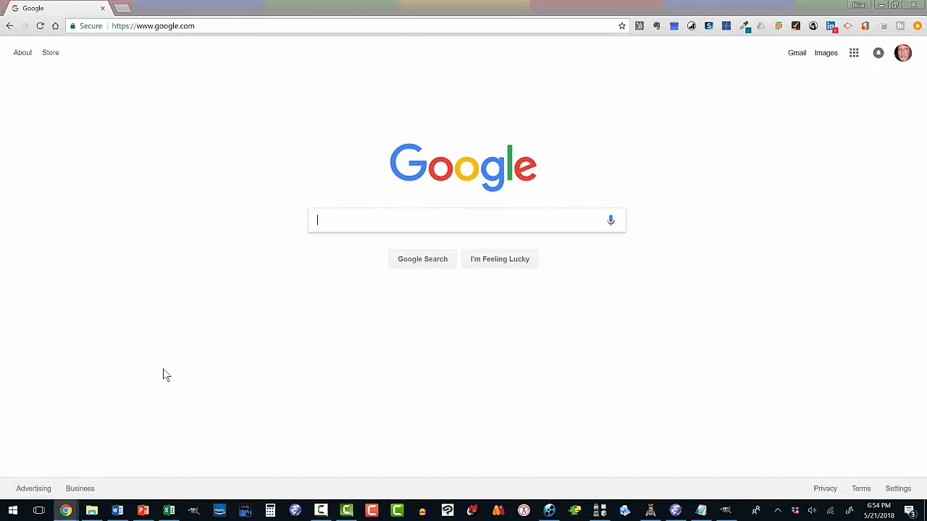
pyautogui.click(144, 26)
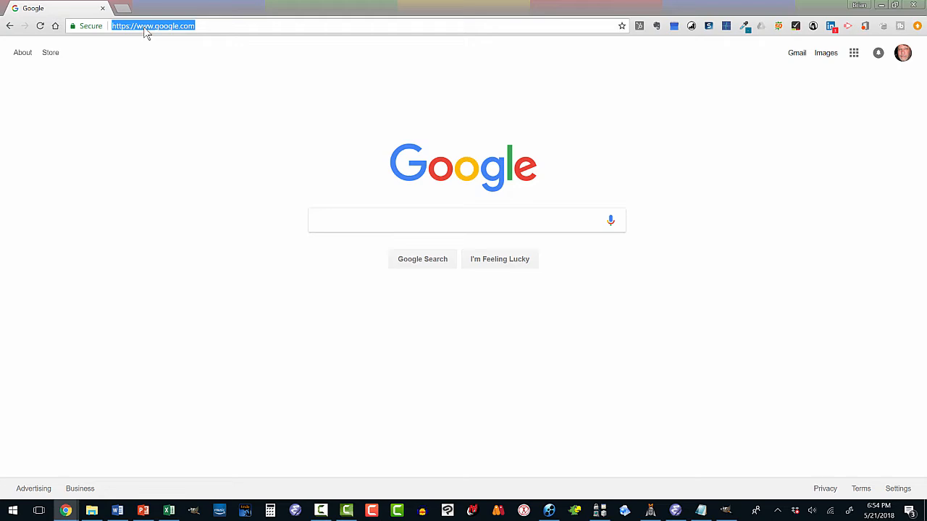
pyautogui.write('can')
pyautogui.press('Return')
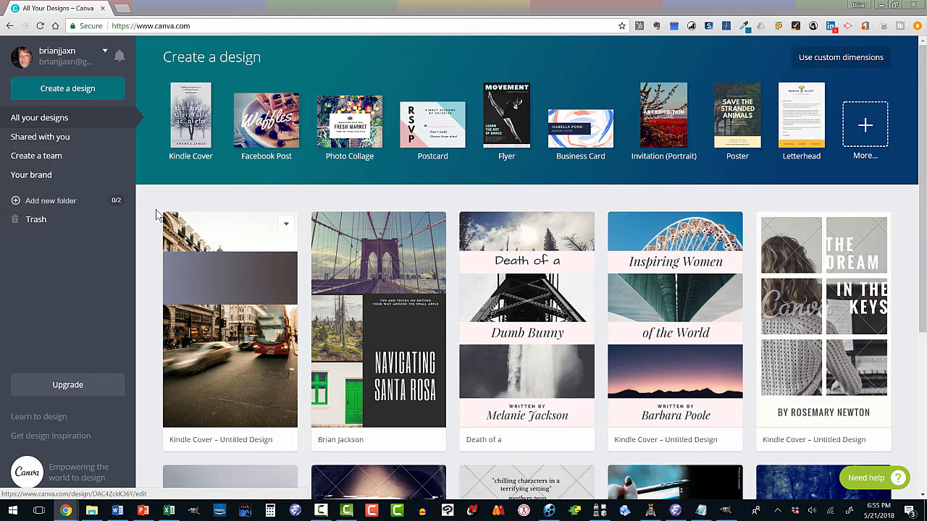
# - Create a Kindle Cover design and apply the free layout titled "The River Wild"
pyautogui.click(187, 136)
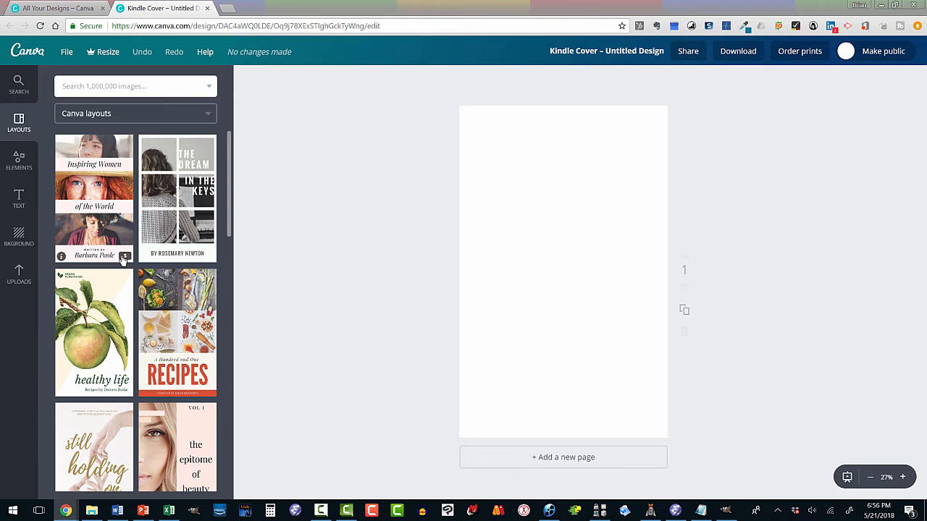
pyautogui.moveTo(228, 187); pyautogui.dragTo(212, 287)
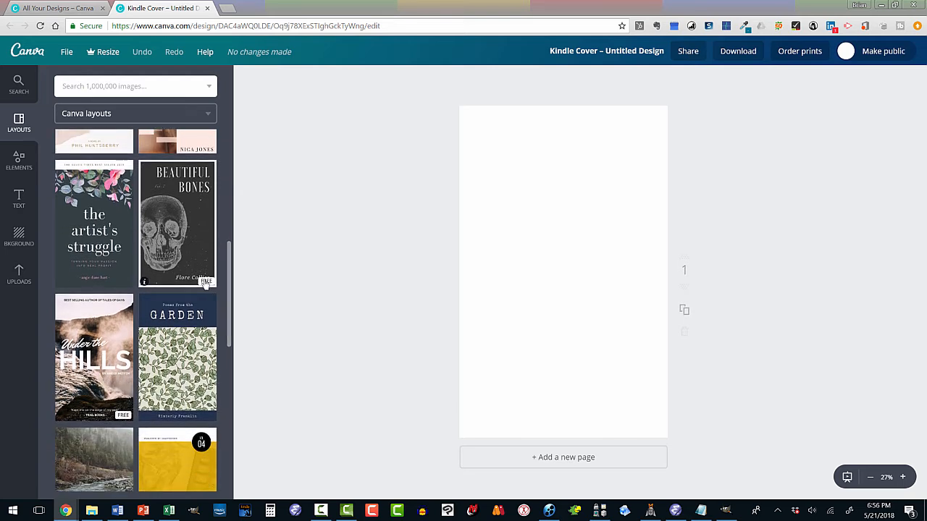
pyautogui.moveTo(228, 293); pyautogui.dragTo(222, 318)
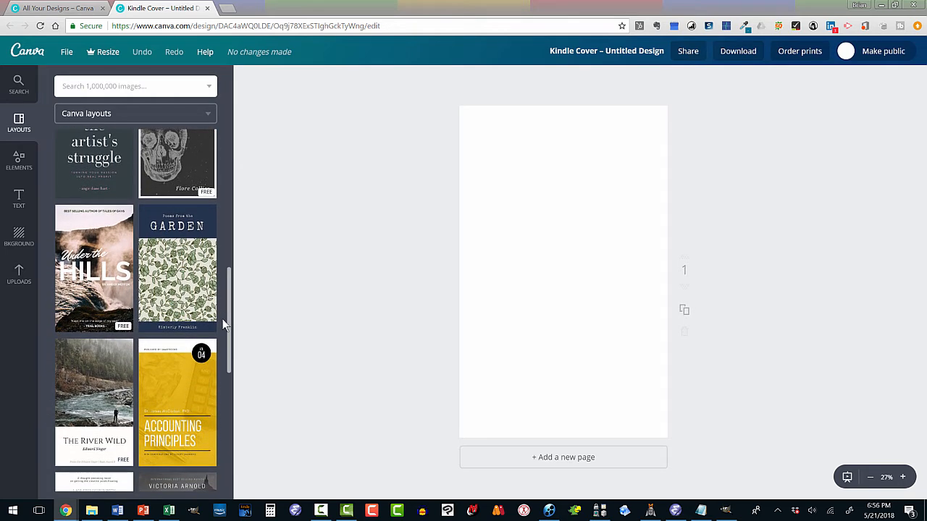
pyautogui.click(83, 395)
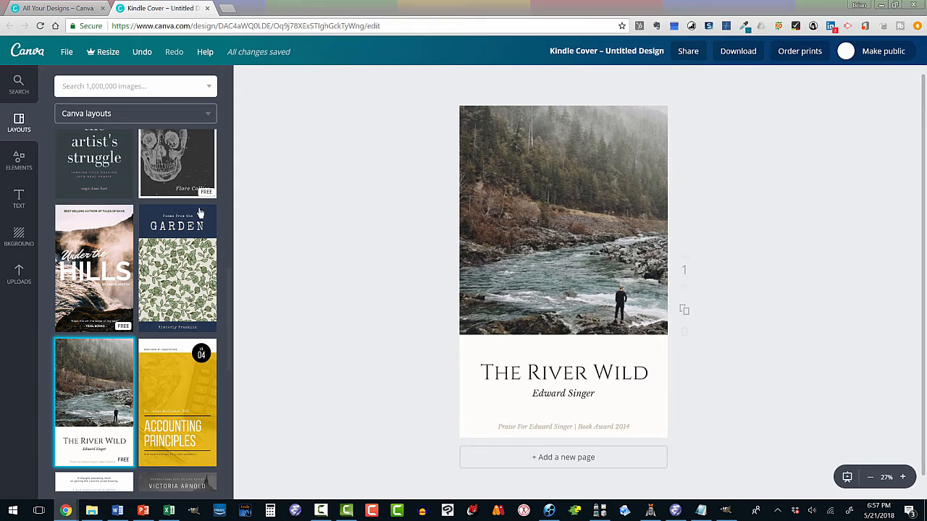
# - Replace the cover's river picture with the free photo of a laptop and phone on a wooden desk
pyautogui.click(18, 163)
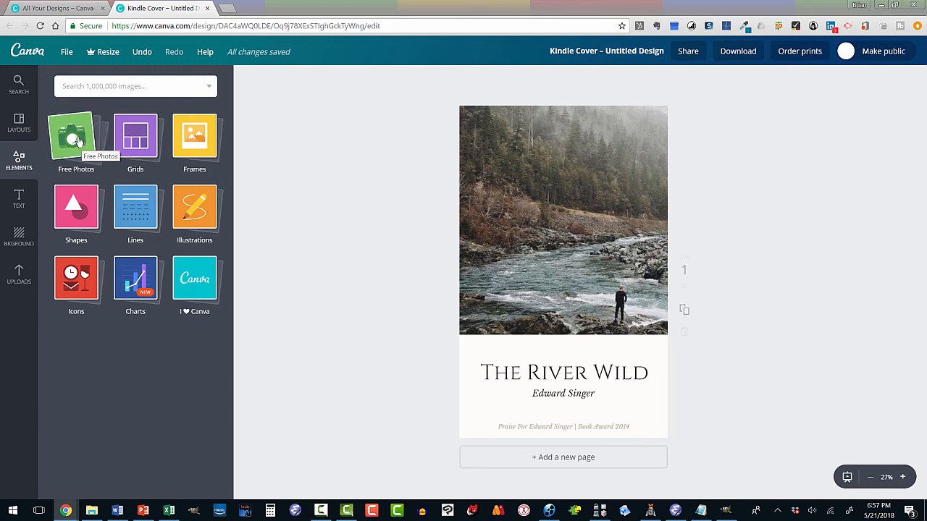
pyautogui.click(78, 140)
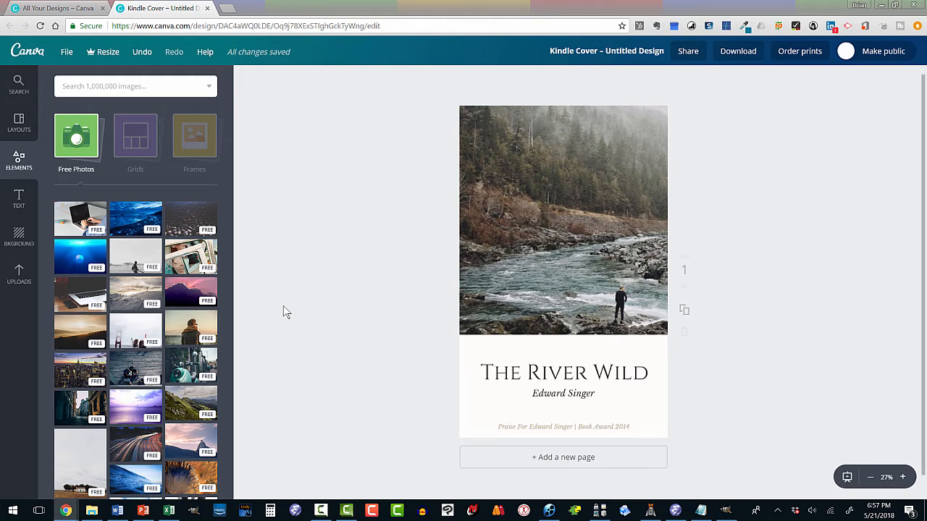
pyautogui.click(81, 295)
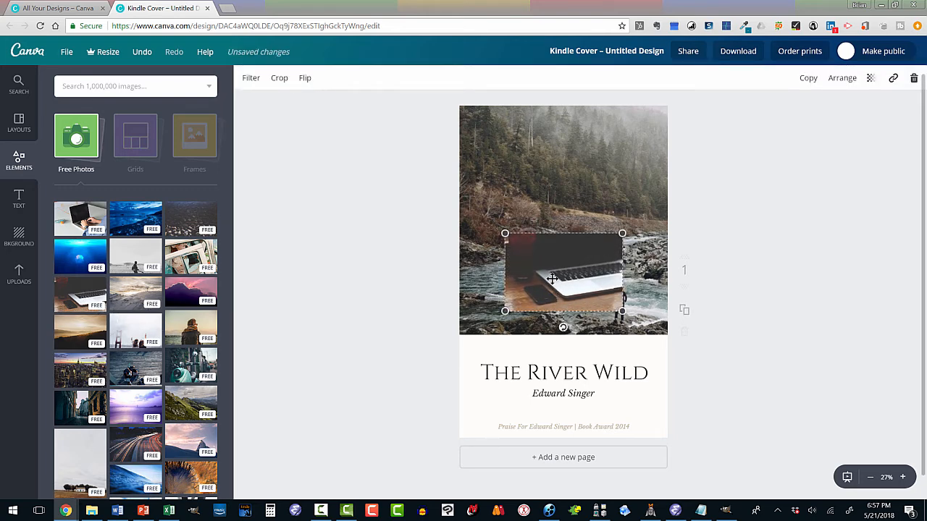
pyautogui.moveTo(552, 278); pyautogui.dragTo(568, 258)
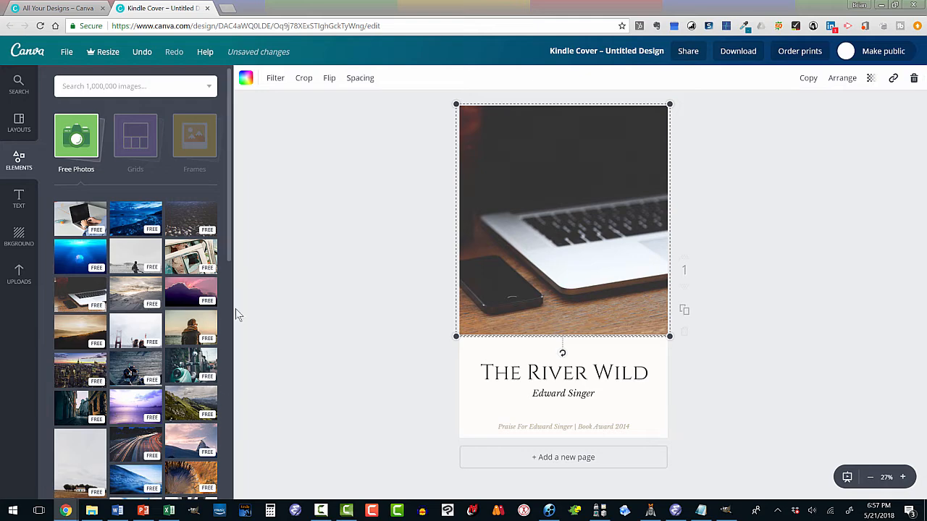
pyautogui.moveTo(227, 242)
pyautogui.mouseDown()
pyautogui.moveTo(209, 475)
pyautogui.moveTo(209, 355)
pyautogui.moveTo(225, 224)
pyautogui.mouseUp()
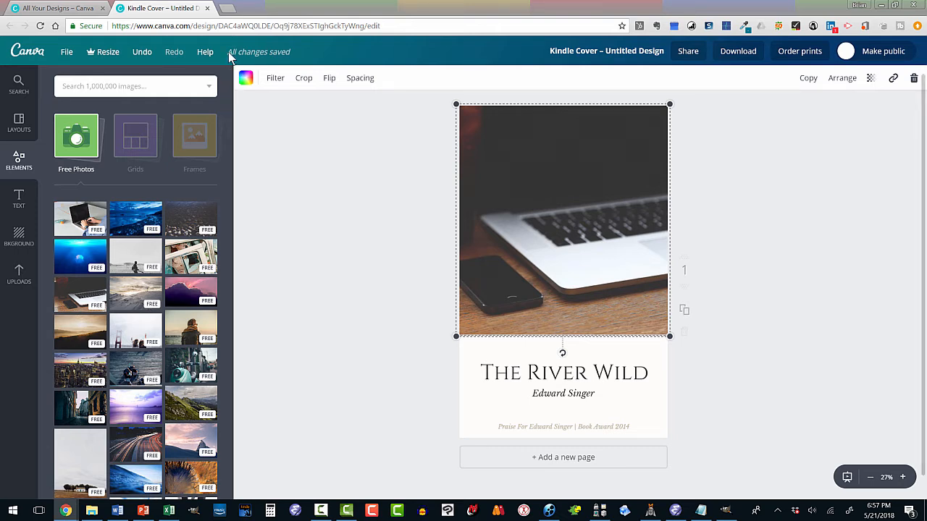
# - Open pixabay.com in a new browser tab
pyautogui.click(226, 9)
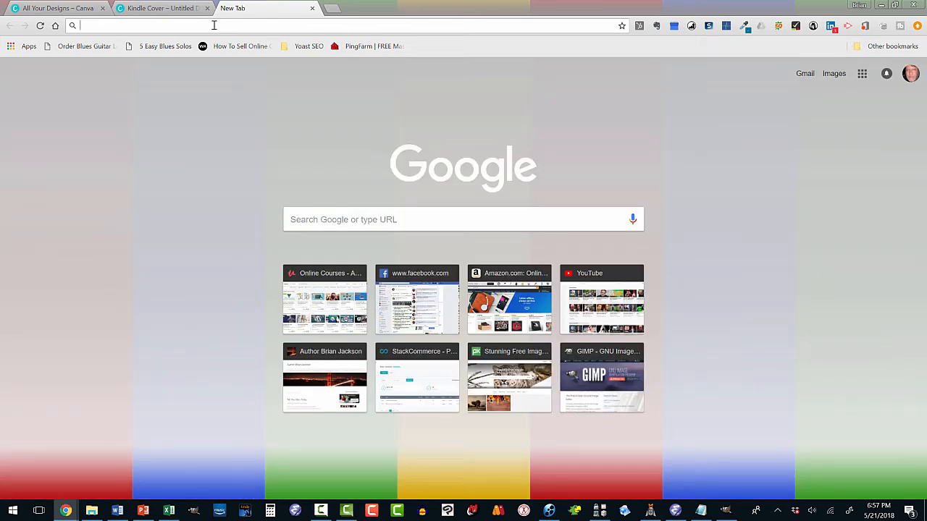
pyautogui.write('pixaba')
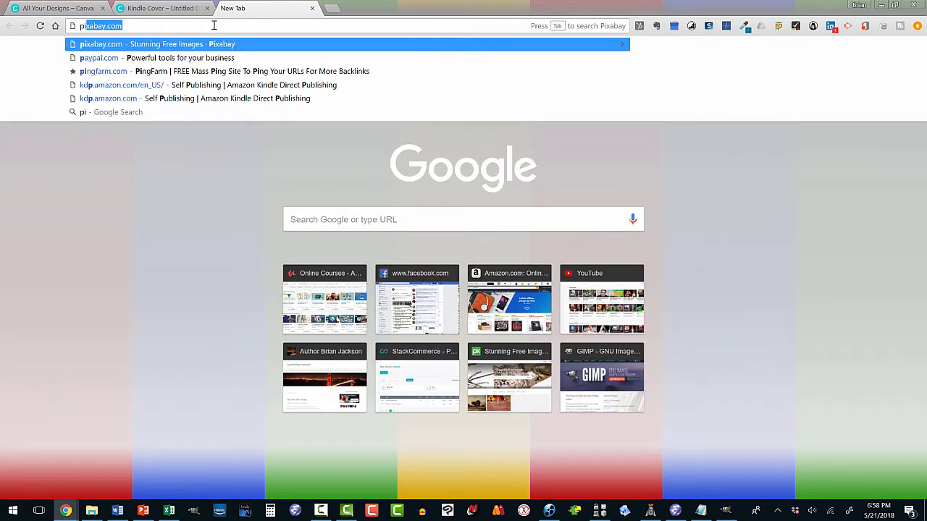
pyautogui.write('y')
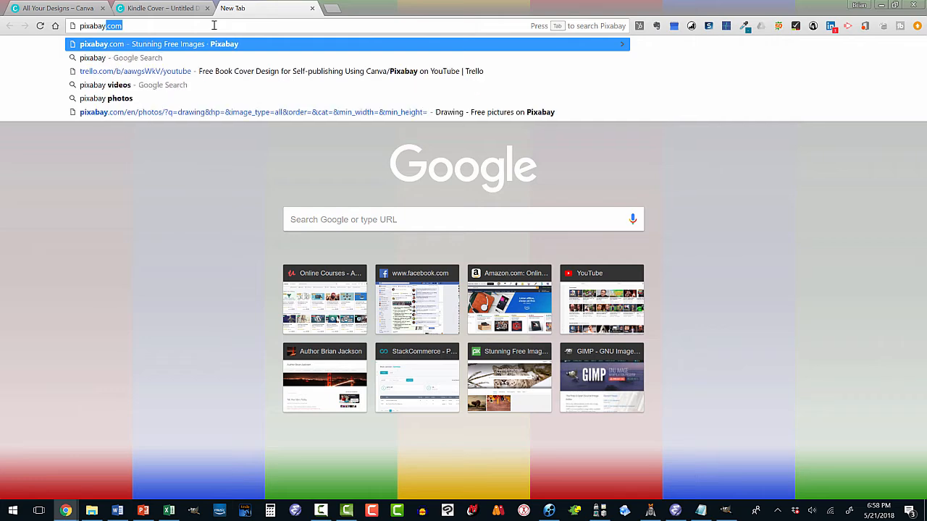
pyautogui.press('Return')
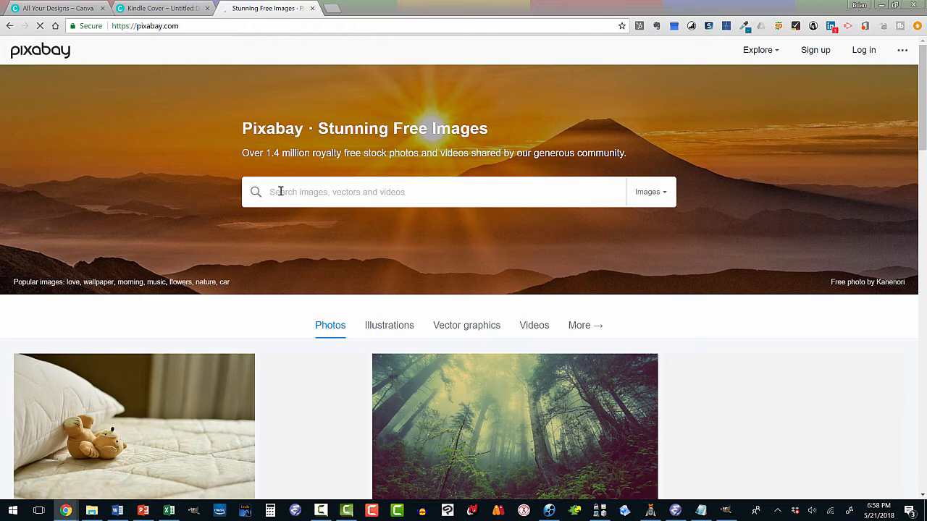
# - Search Pixabay for "computer" images and open the dark blue circular "Internet, Cyber, Network" image
pyautogui.write('c')
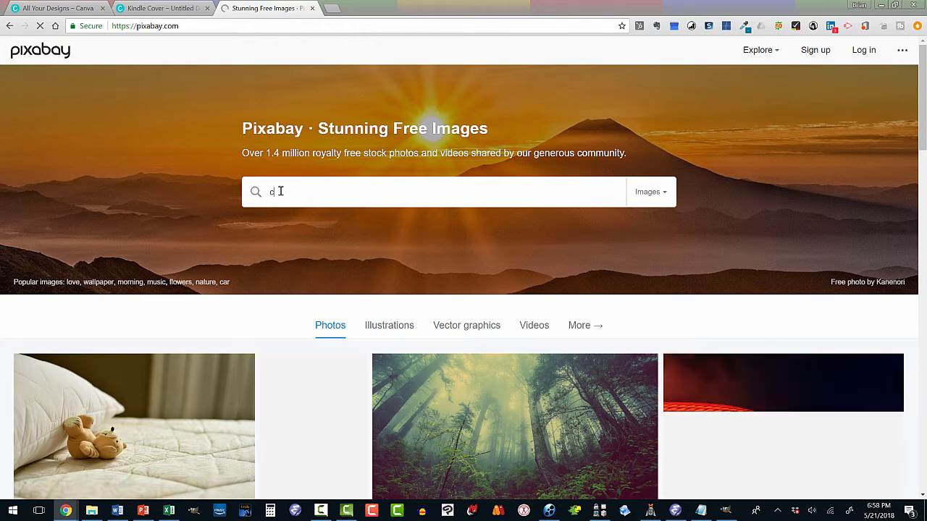
pyautogui.write('omputer')
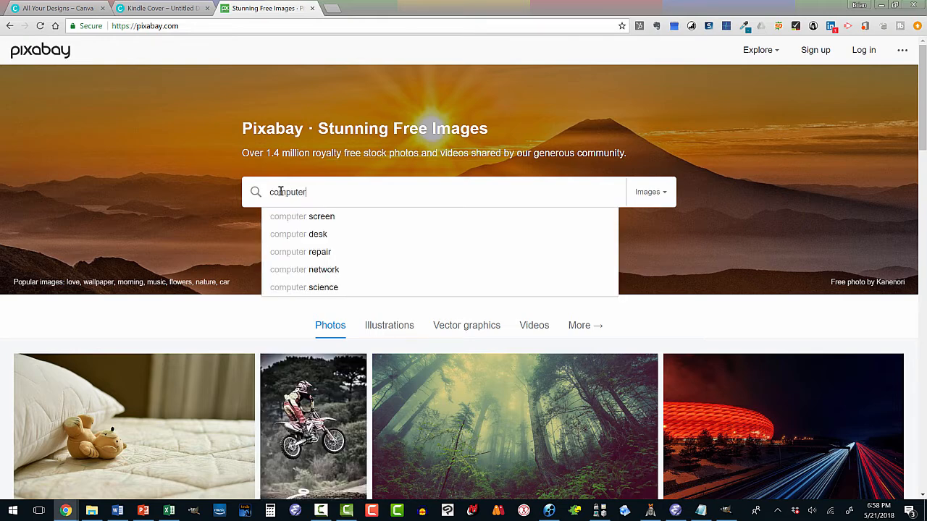
pyautogui.press('Return')
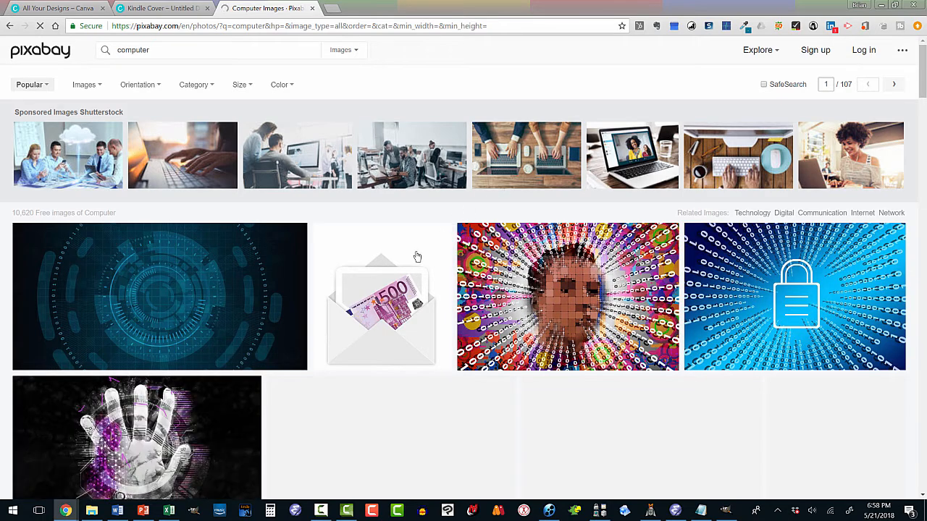
pyautogui.scroll(-2, 354, 279)
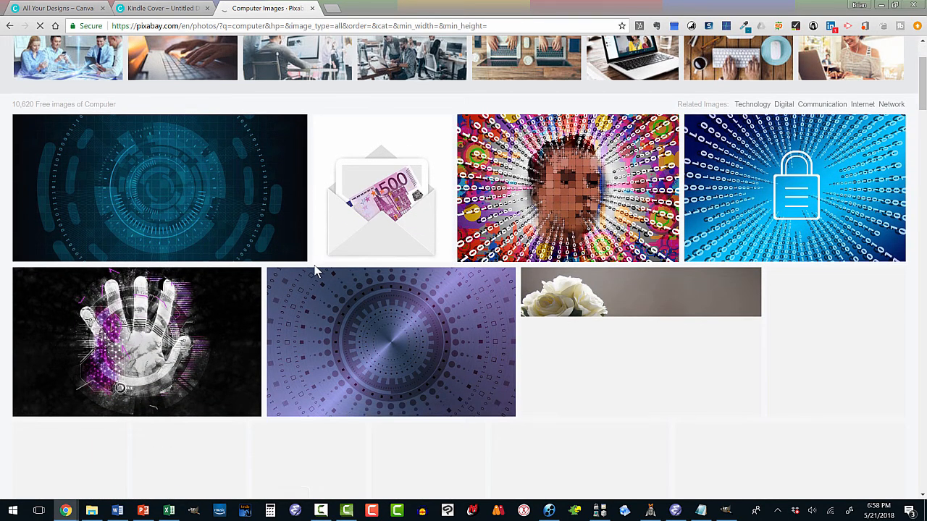
pyautogui.scroll(-2, 288, 261)
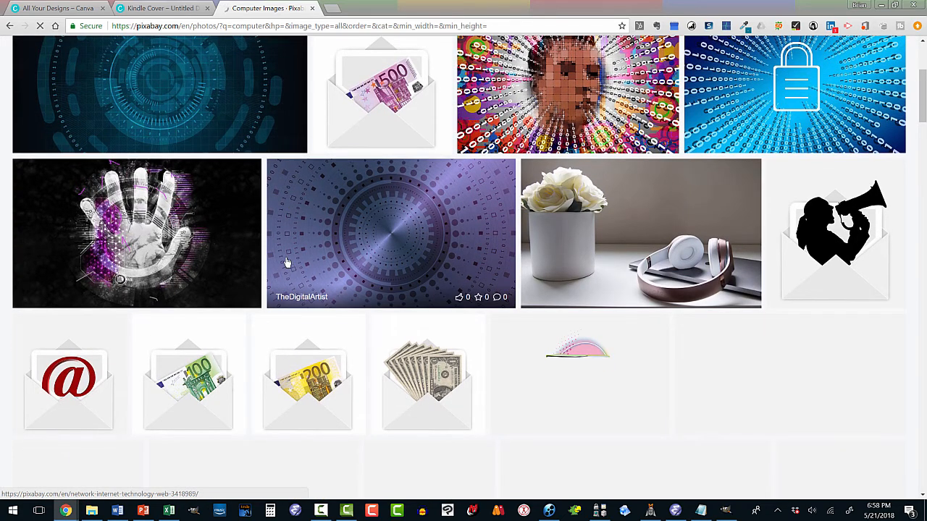
pyautogui.scroll(-3, 288, 261)
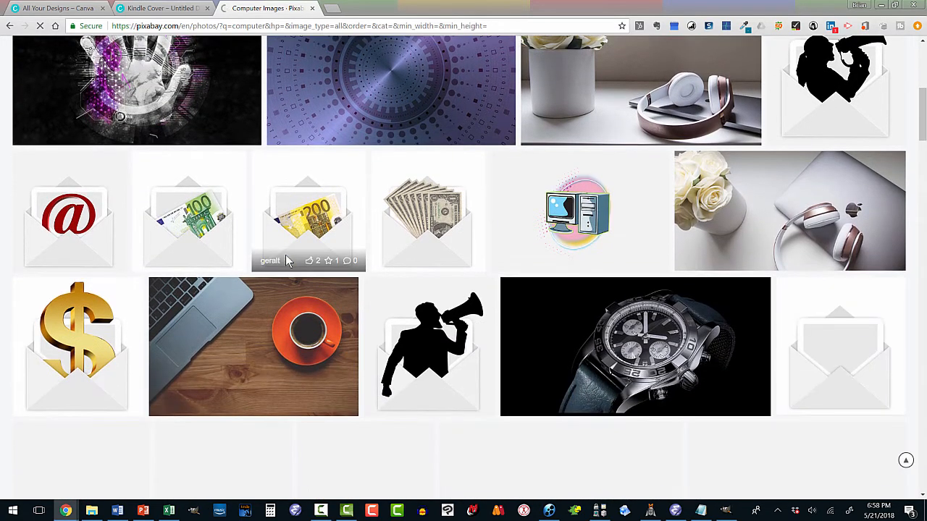
pyautogui.scroll(5, 287, 260)
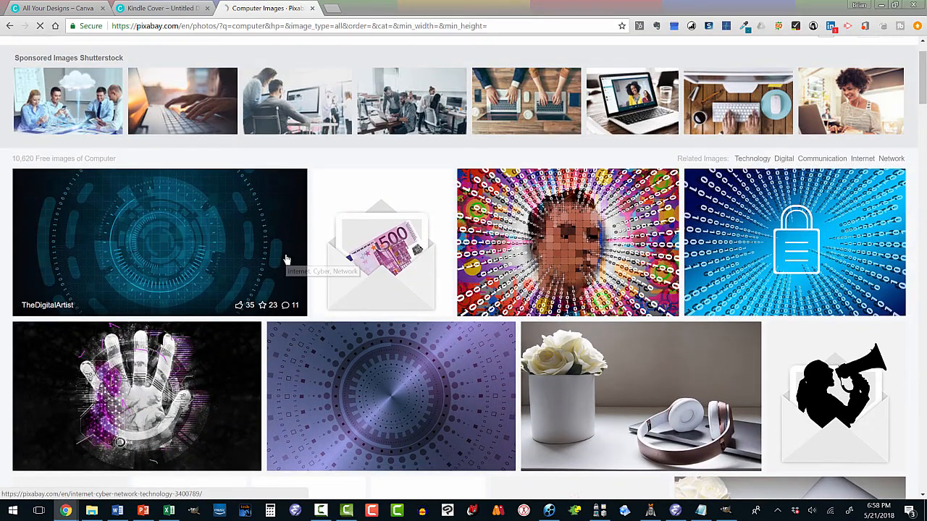
pyautogui.scroll(-7, 287, 260)
pyautogui.scroll(-4, 286, 260)
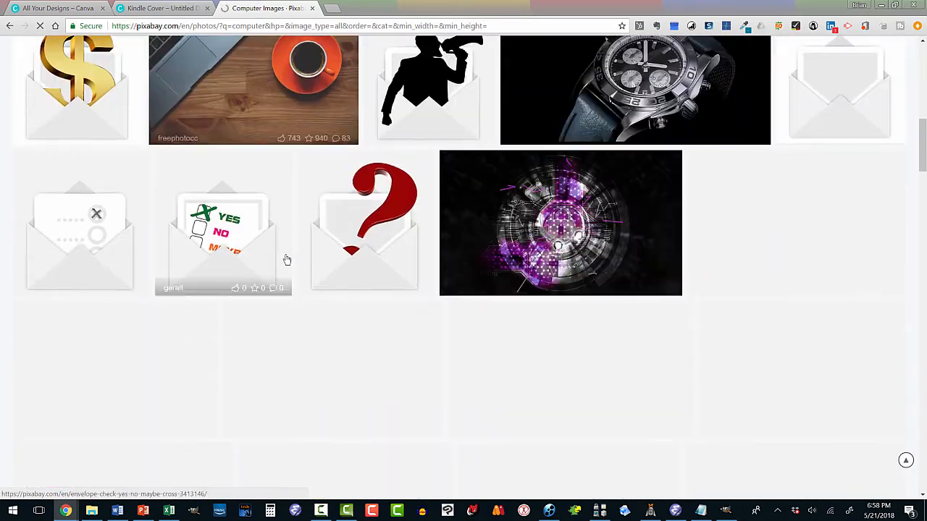
pyautogui.scroll(10, 287, 259)
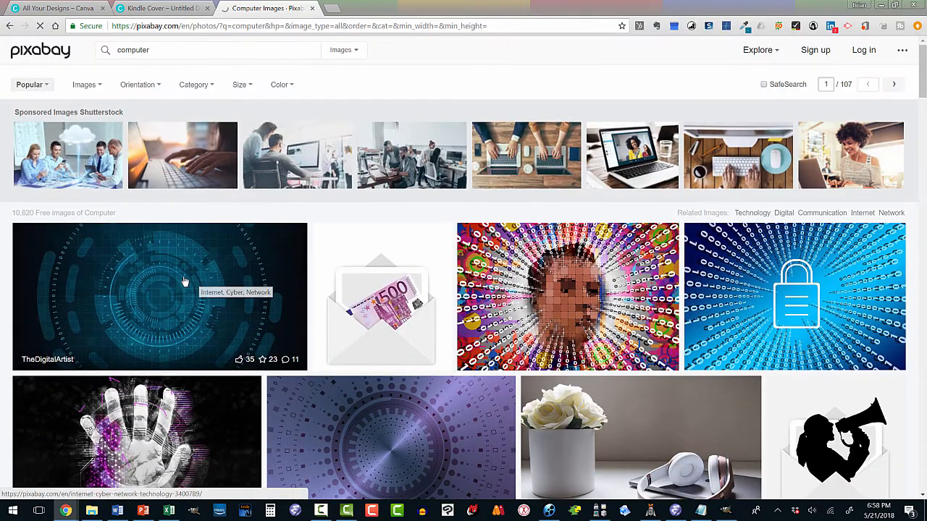
pyautogui.click(181, 283)
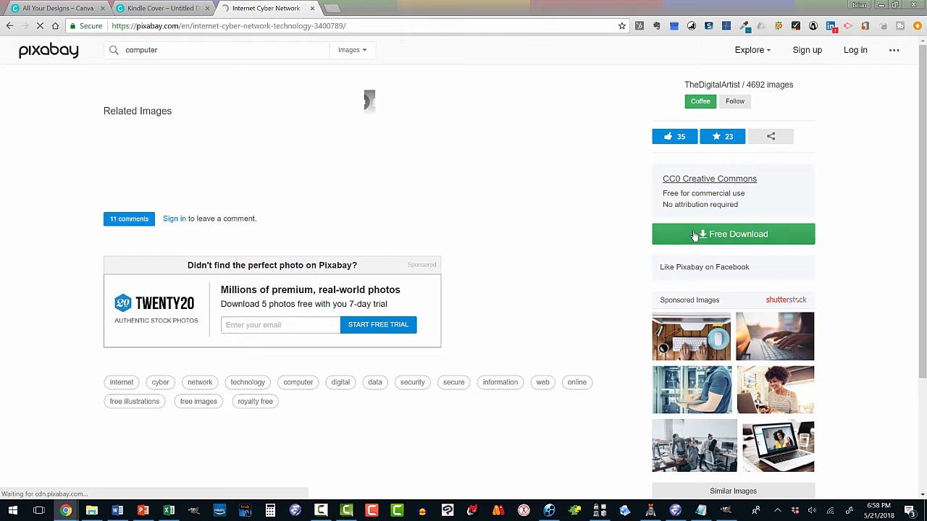
# - Request the free download of the image as a 1920×960 JPG and complete the robot check
pyautogui.click(697, 236)
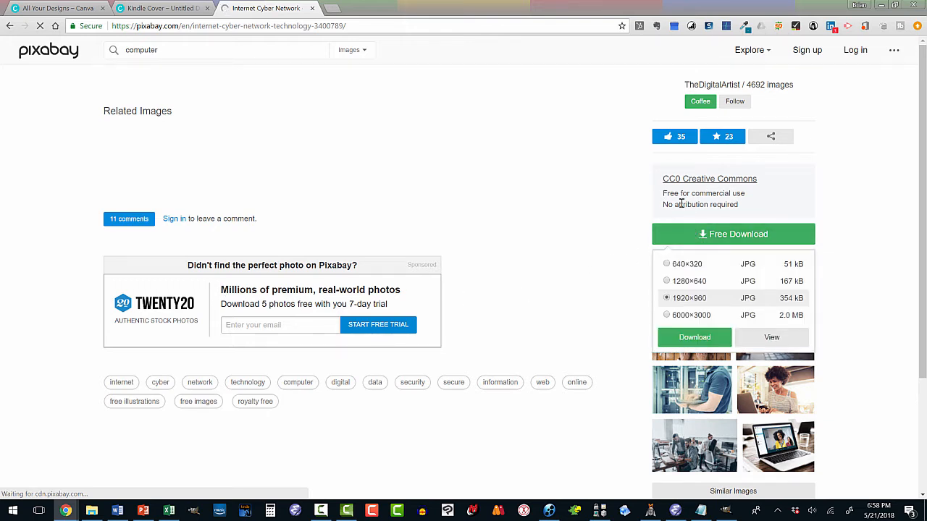
pyautogui.click(692, 338)
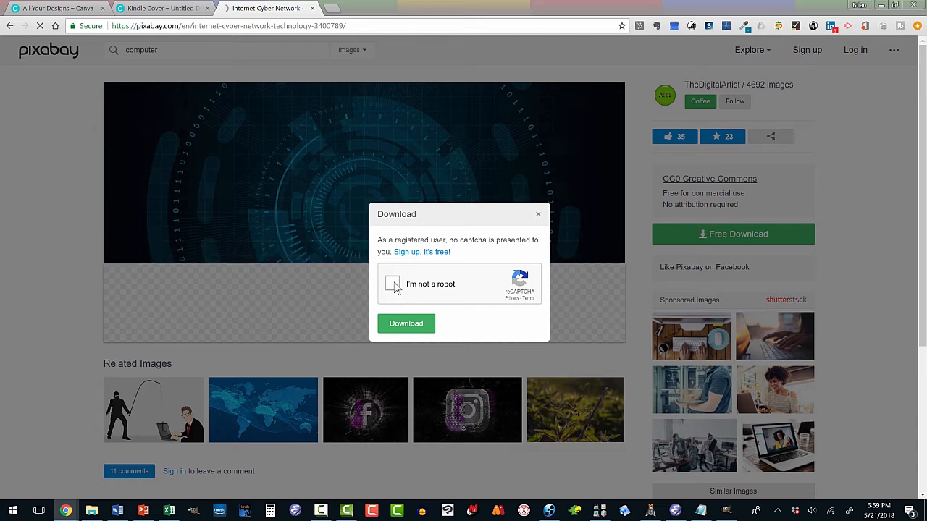
pyautogui.click(392, 284)
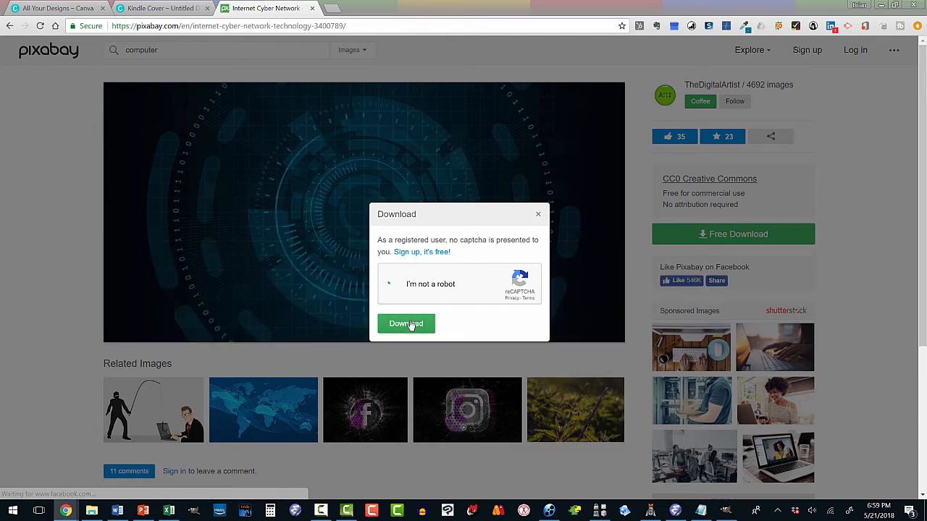
pyautogui.click(407, 324)
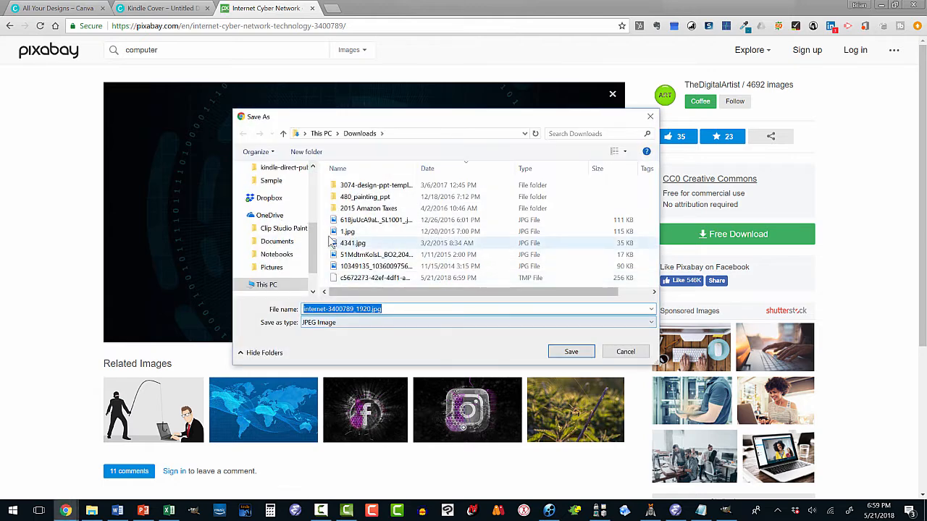
# - Save the image as internet-3400789_1920.jpg in the free-book-cover-design-for-self-publishing folder, and minimize the browser window
pyautogui.click(298, 174)
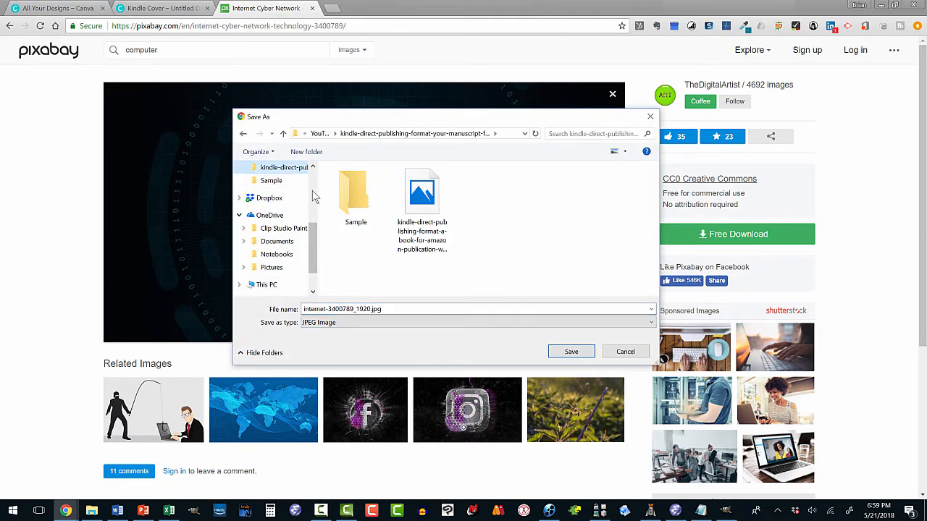
pyautogui.click(320, 134)
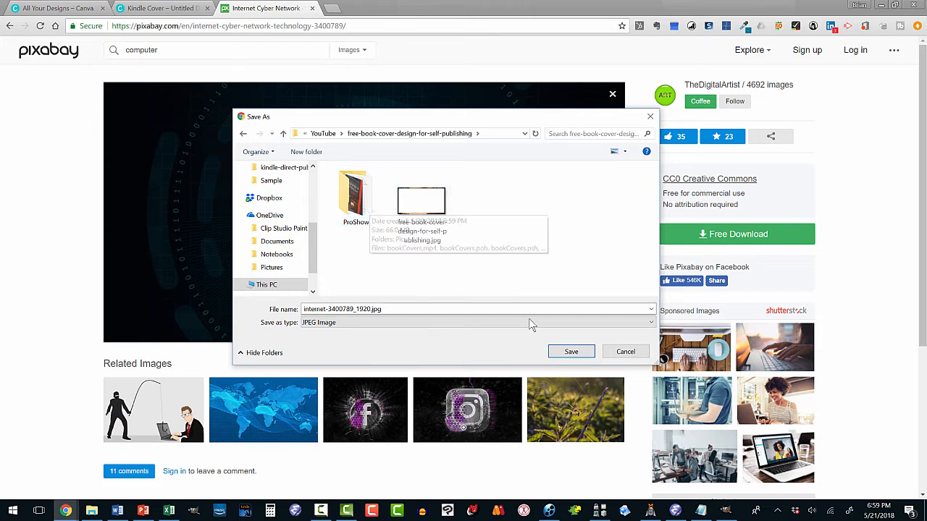
pyautogui.click(571, 352)
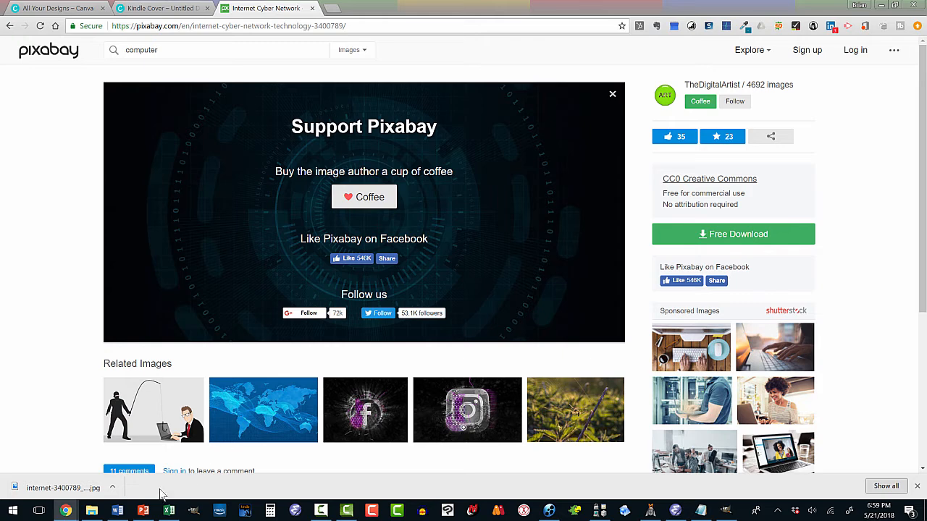
pyautogui.click(880, 6)
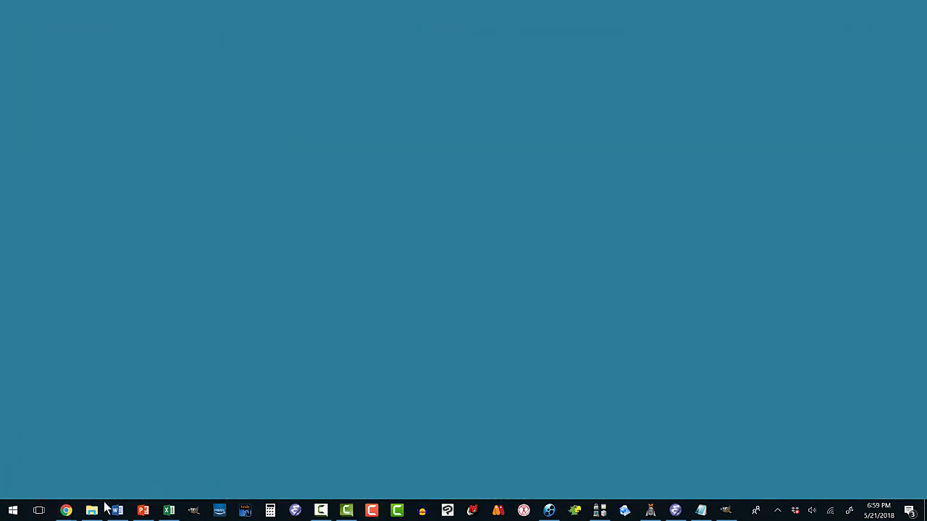
# - Restore the browser window and return to the untitled Kindle Cover design in Canva
pyautogui.moveTo(65, 511)
pyautogui.click(139, 463)
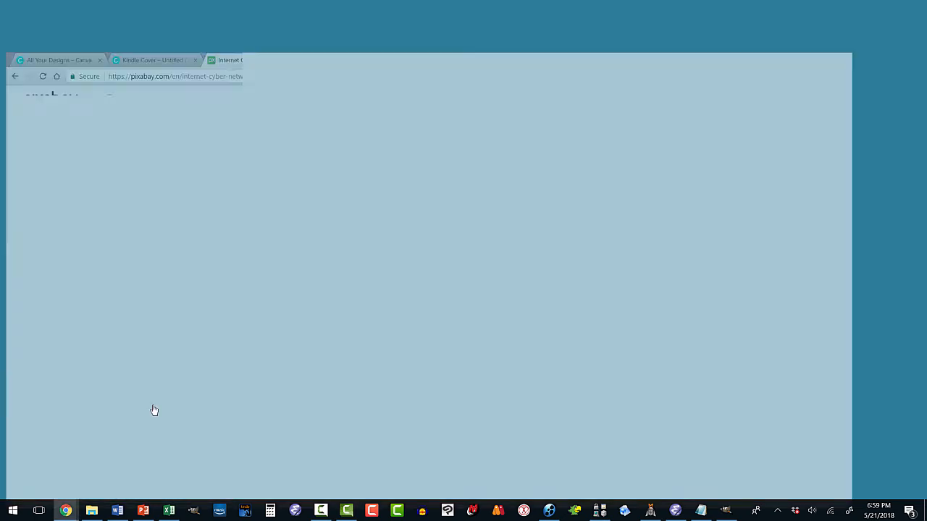
pyautogui.click(194, 13)
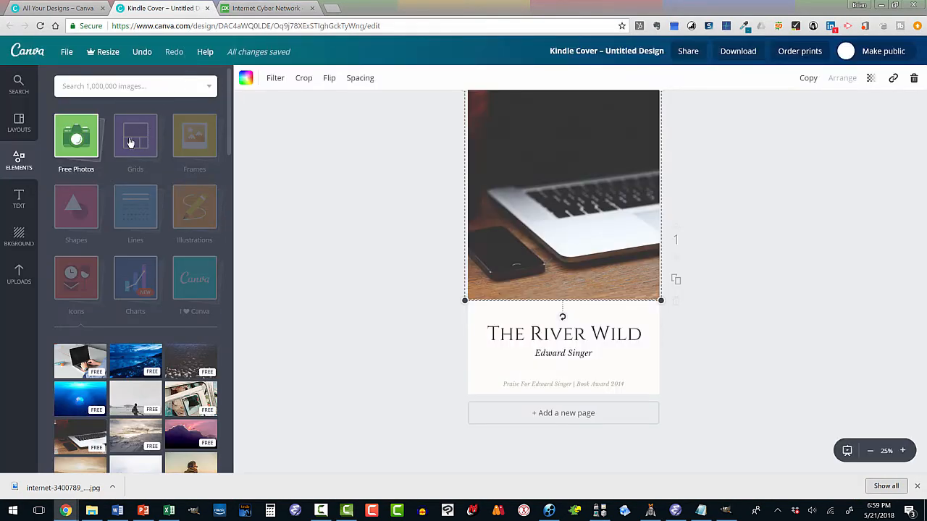
# - Upload internet-3400789_1920.jpg to Canva and replace the laptop photo on the cover with it
pyautogui.click(20, 275)
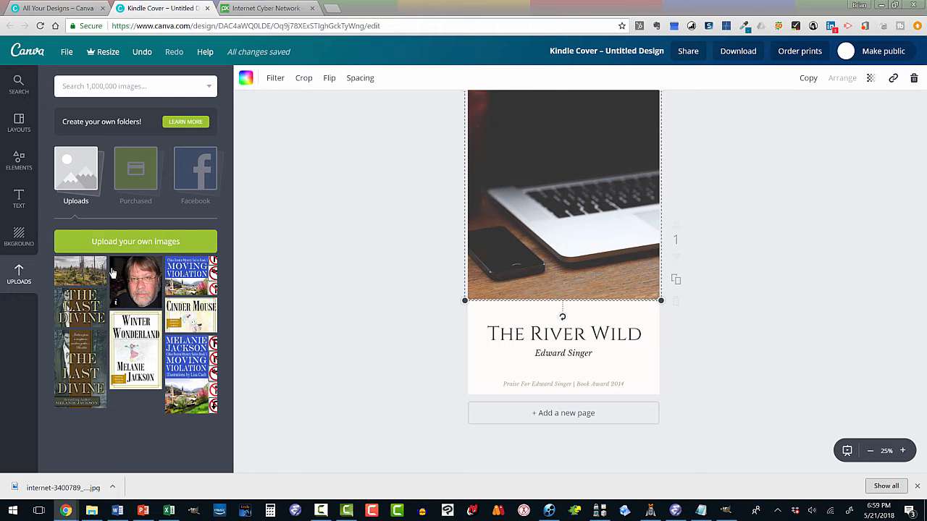
pyautogui.click(116, 244)
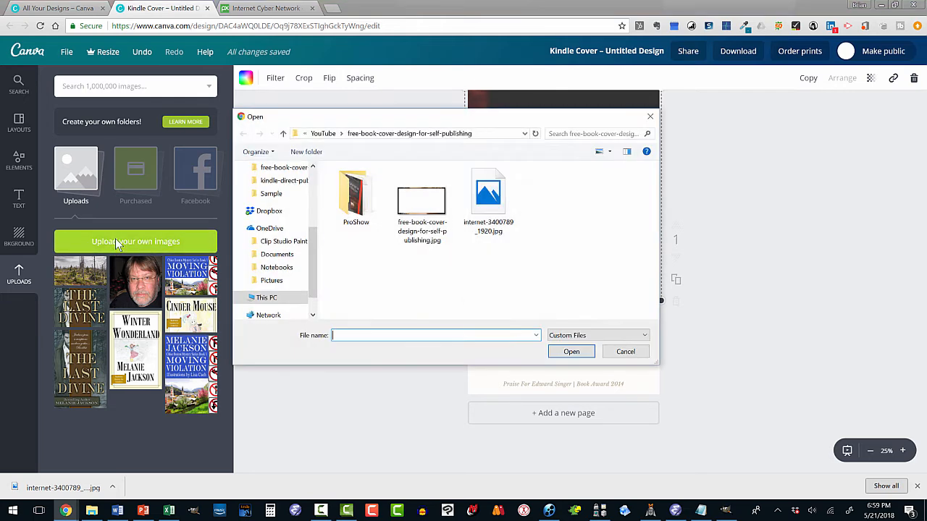
pyautogui.doubleClick(481, 208)
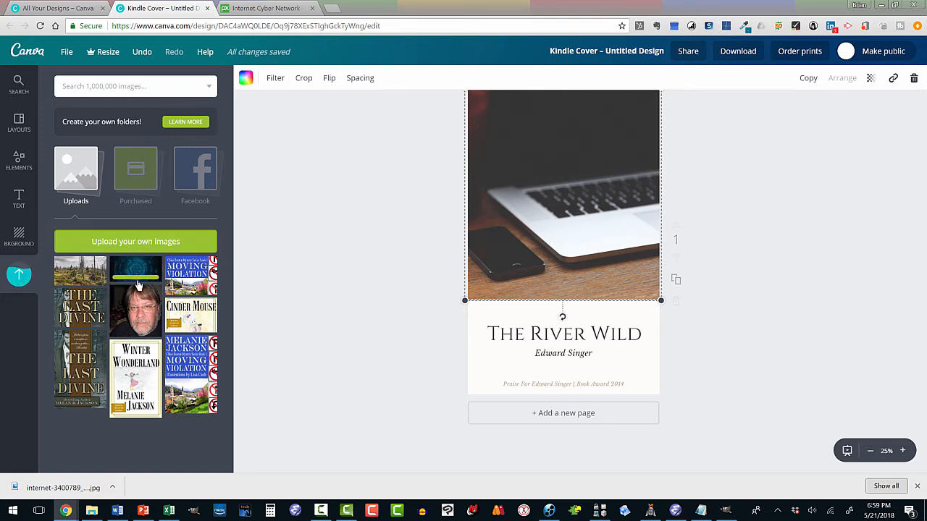
pyautogui.moveTo(138, 269); pyautogui.dragTo(138, 269)
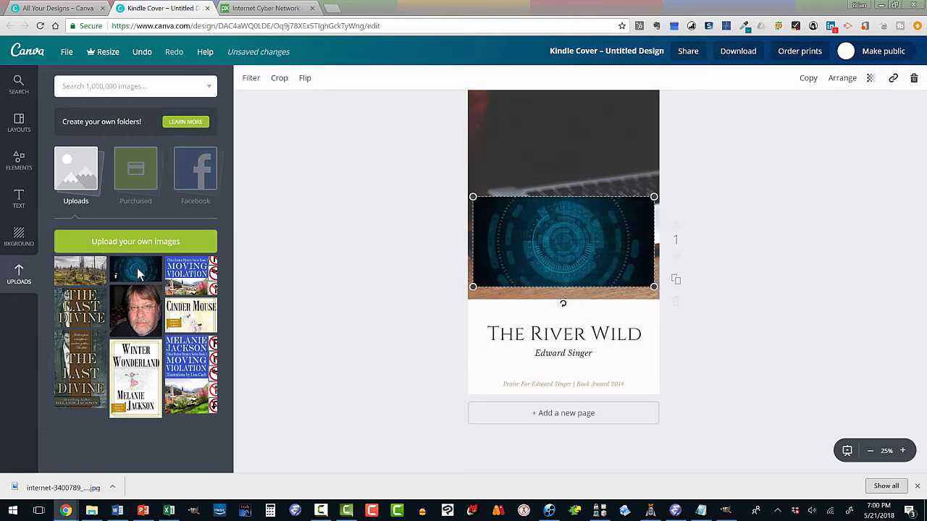
pyautogui.moveTo(515, 254); pyautogui.dragTo(590, 250)
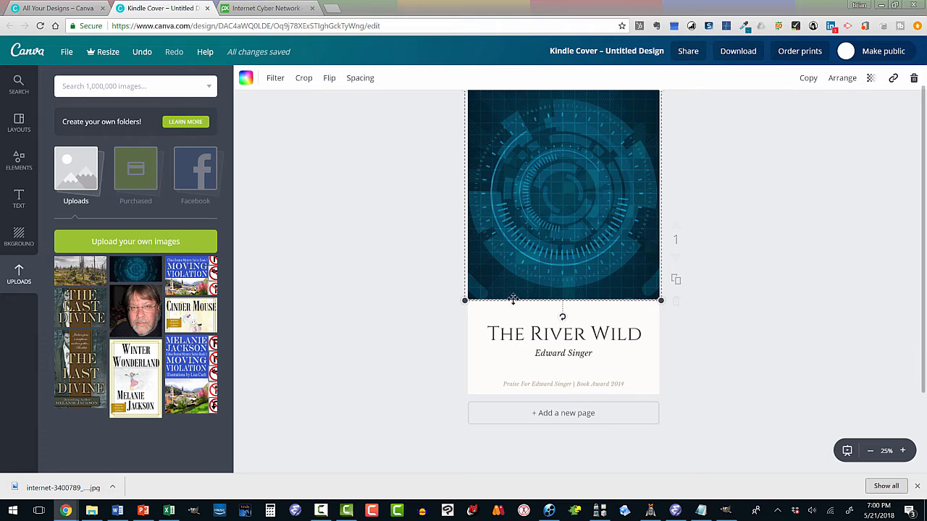
pyautogui.click(518, 335)
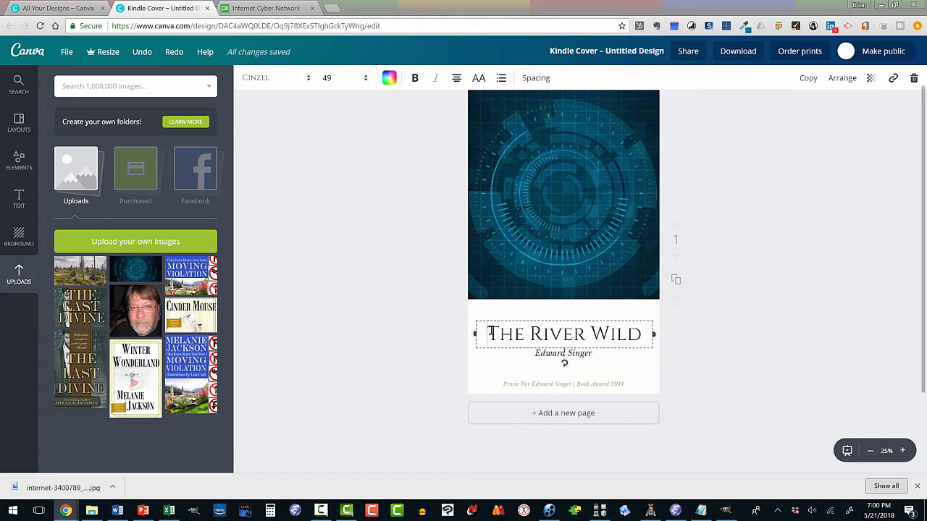
pyautogui.moveTo(489, 333); pyautogui.dragTo(635, 334)
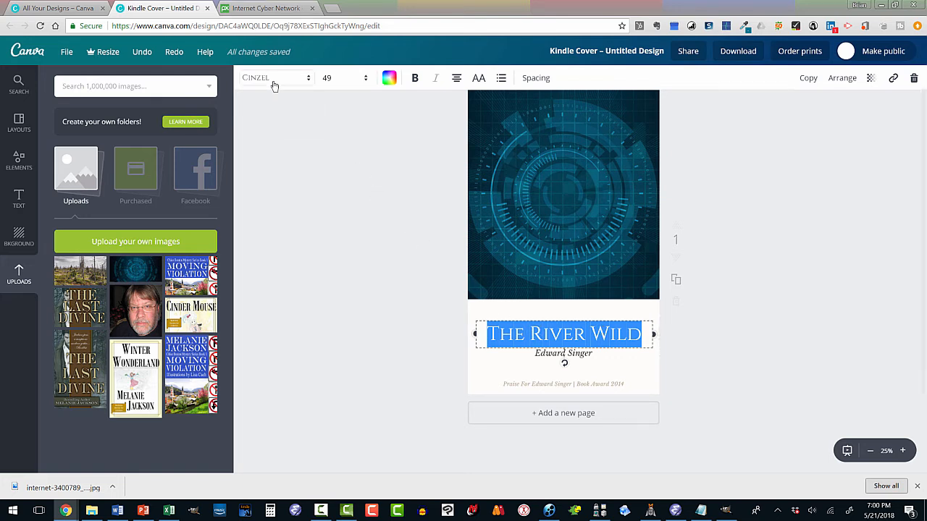
pyautogui.click(307, 81)
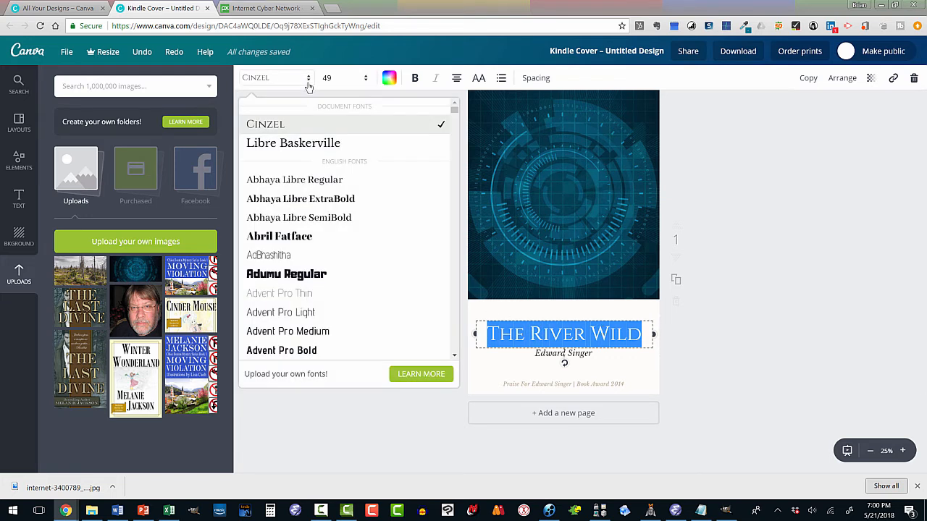
pyautogui.click(355, 428)
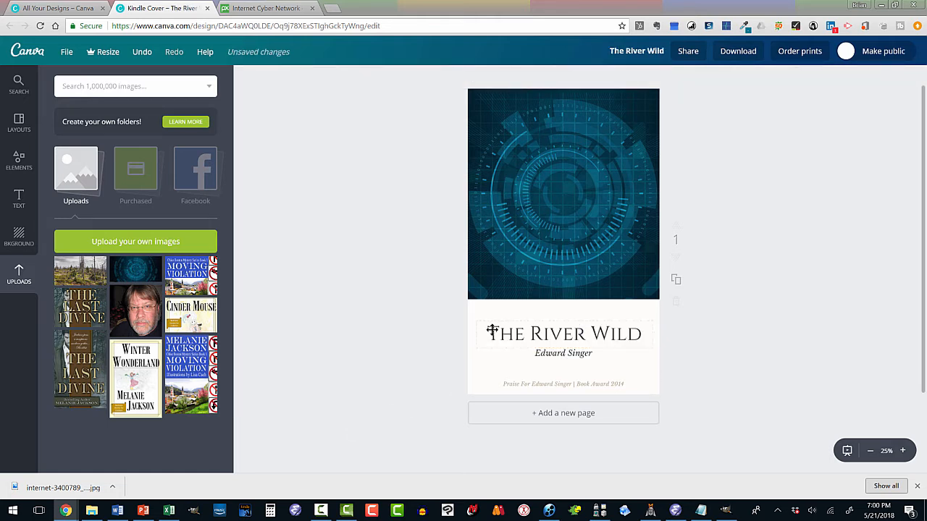
# - Replace the cover title "The River Wild" with "The Broken Clock"
pyautogui.click(492, 331)
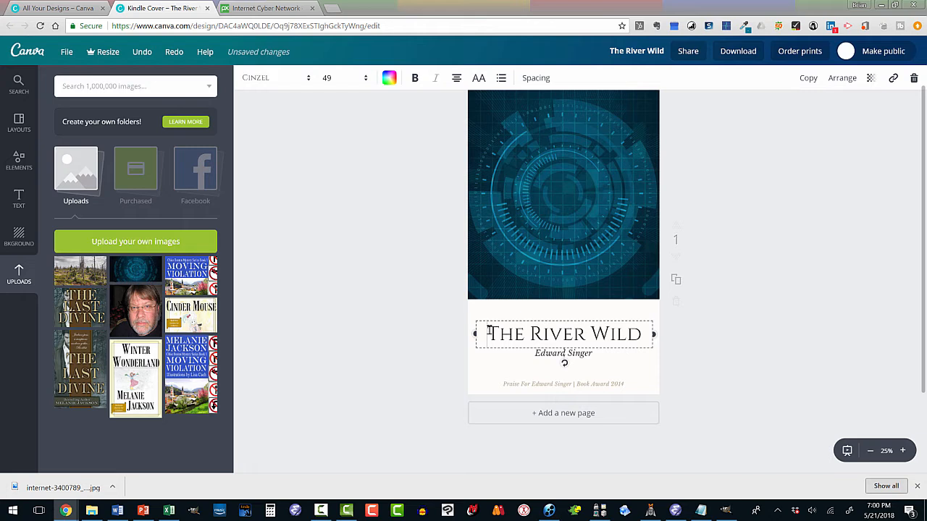
pyautogui.moveTo(490, 330); pyautogui.dragTo(637, 327)
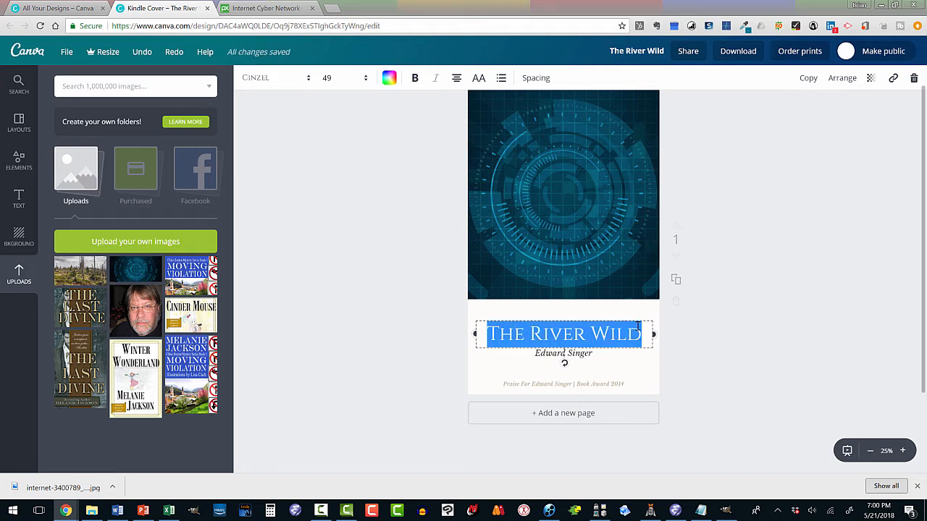
pyautogui.write('The Br')
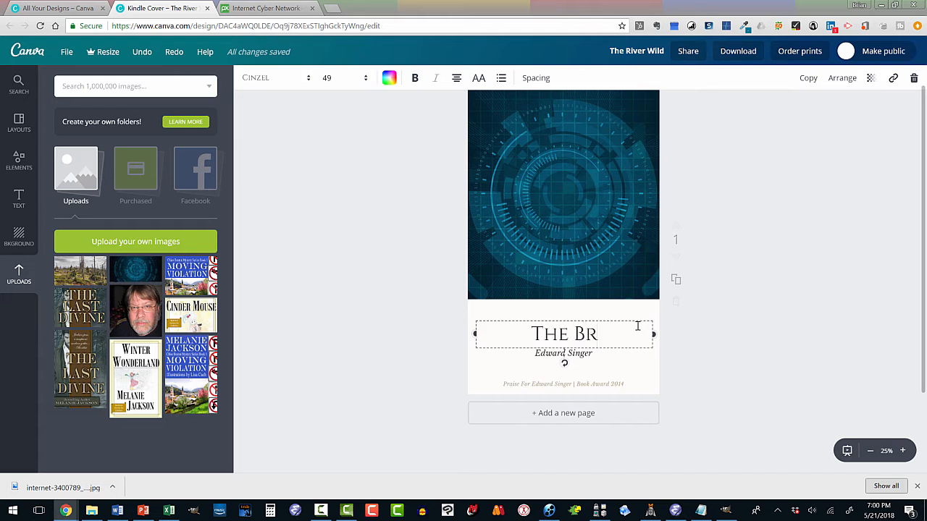
pyautogui.write('oken Cl')
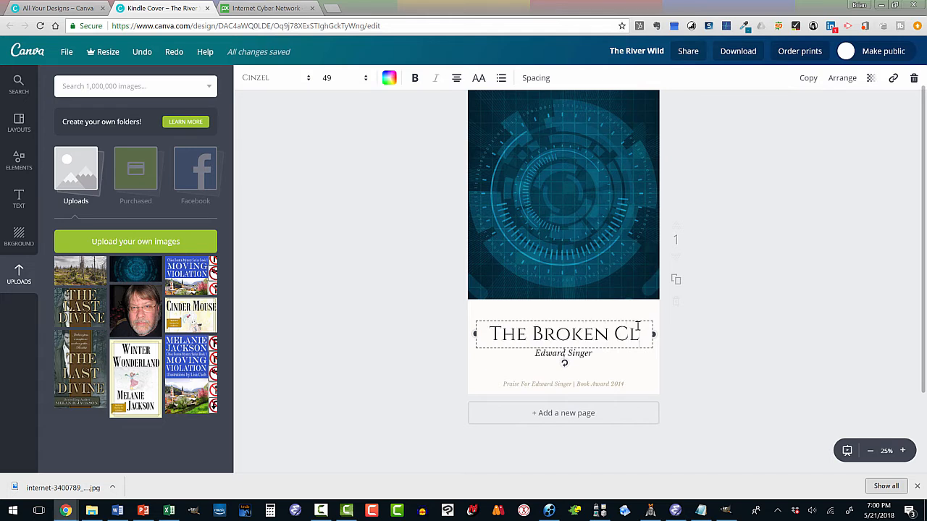
pyautogui.write('ock')
# - Set the font size of the whole cover title to 42
pyautogui.moveTo(506, 333); pyautogui.dragTo(601, 360)
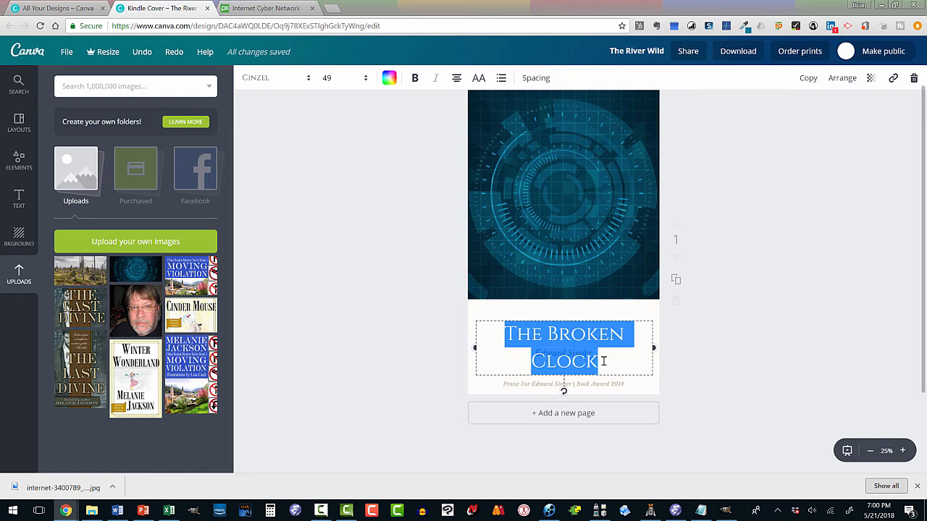
pyautogui.click(366, 79)
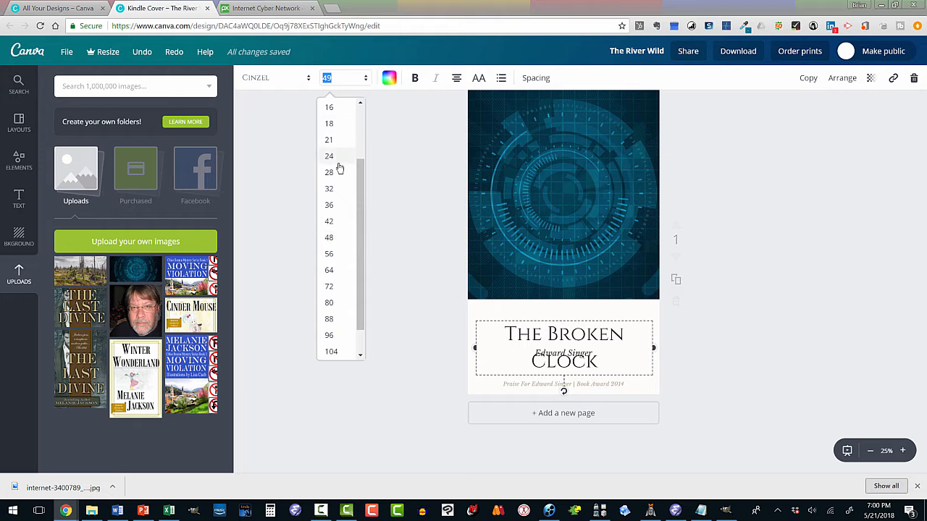
pyautogui.click(335, 239)
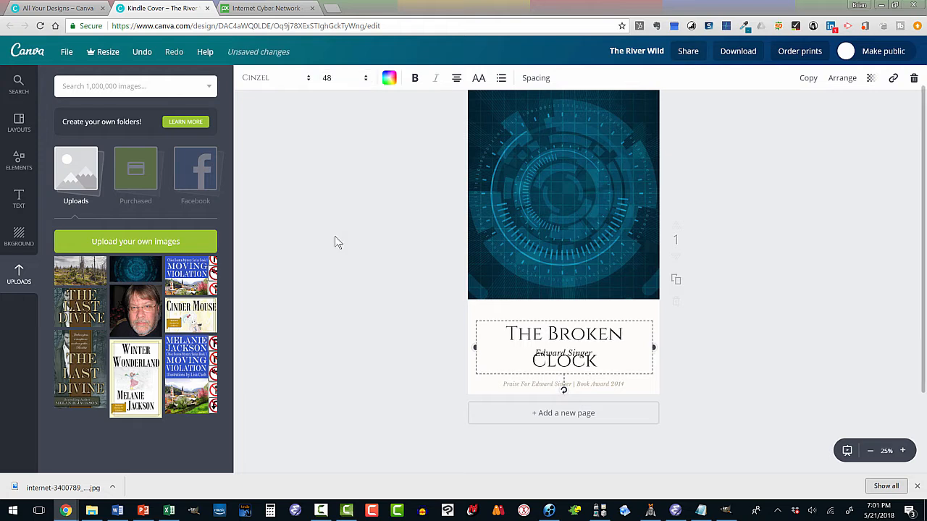
pyautogui.click(367, 81)
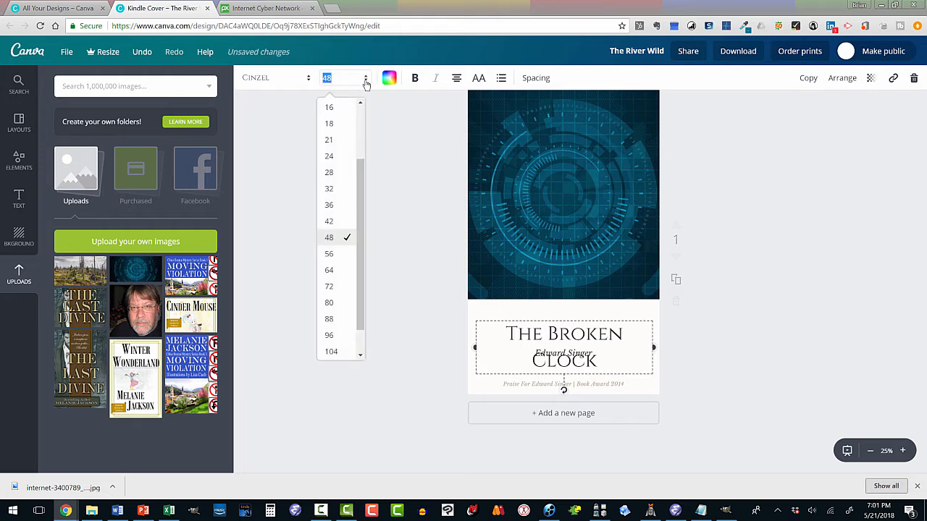
pyautogui.click(338, 221)
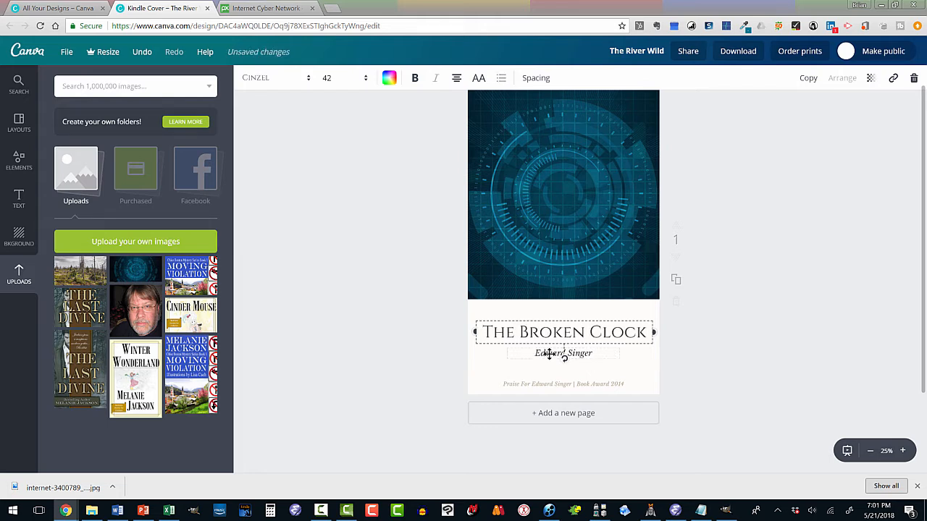
# - Replace the placeholder author line beneath the title with the author's full name, and delete the praise and book award line
pyautogui.click(544, 354)
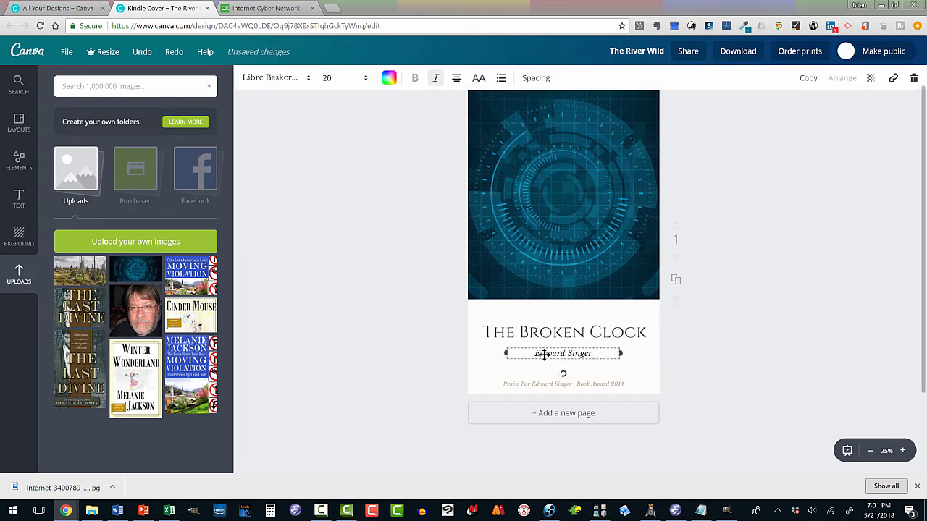
pyautogui.moveTo(537, 354); pyautogui.dragTo(588, 354)
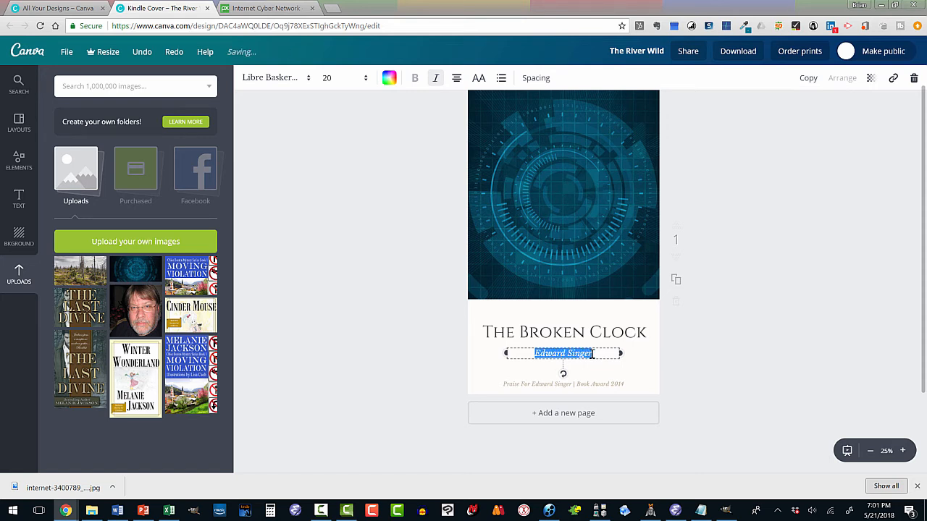
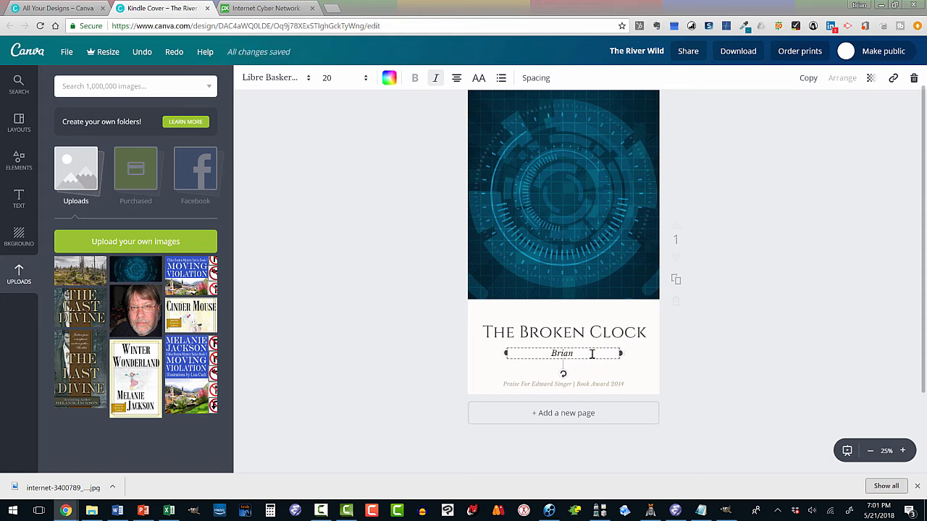
pyautogui.click(564, 384)
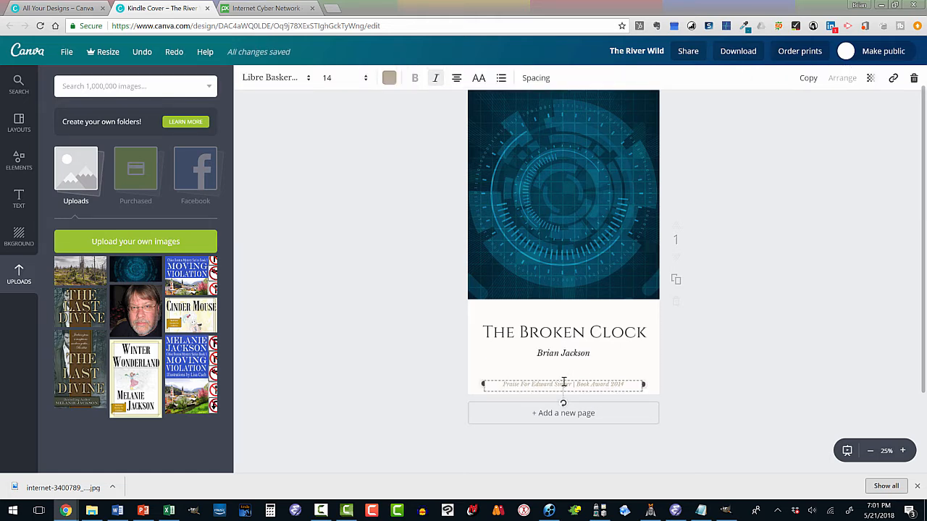
pyautogui.click(913, 77)
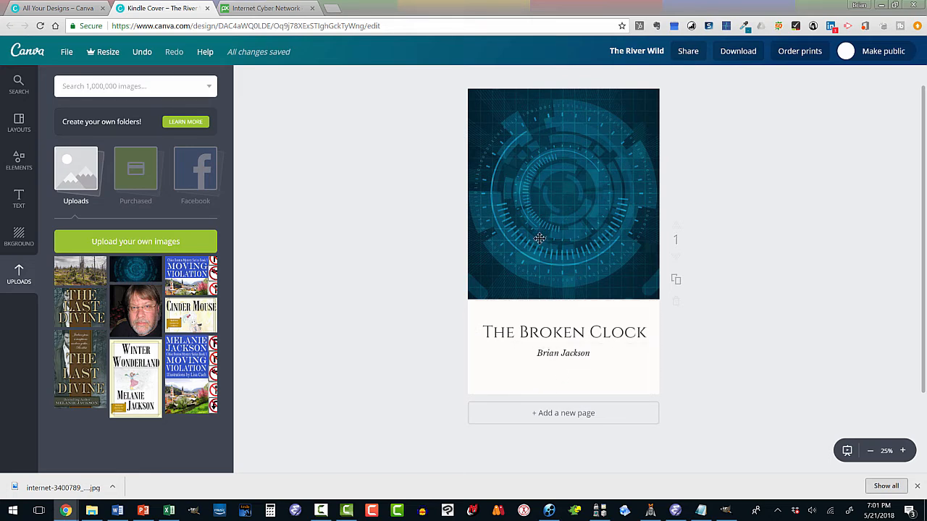
# - Download the cover as a PNG, save it as The River Wild.png in the free-book-cover-design-for-self-publishing folder, and dismiss the download message
pyautogui.click(737, 53)
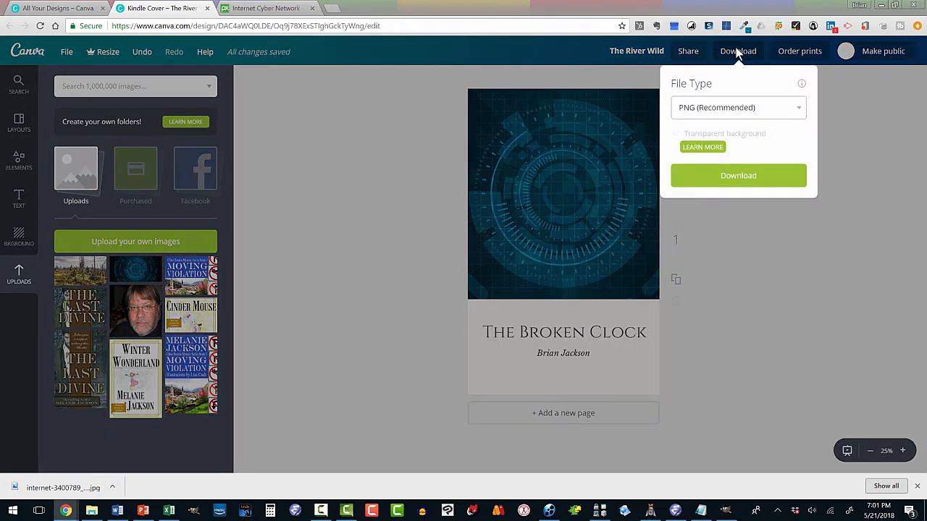
pyautogui.click(800, 108)
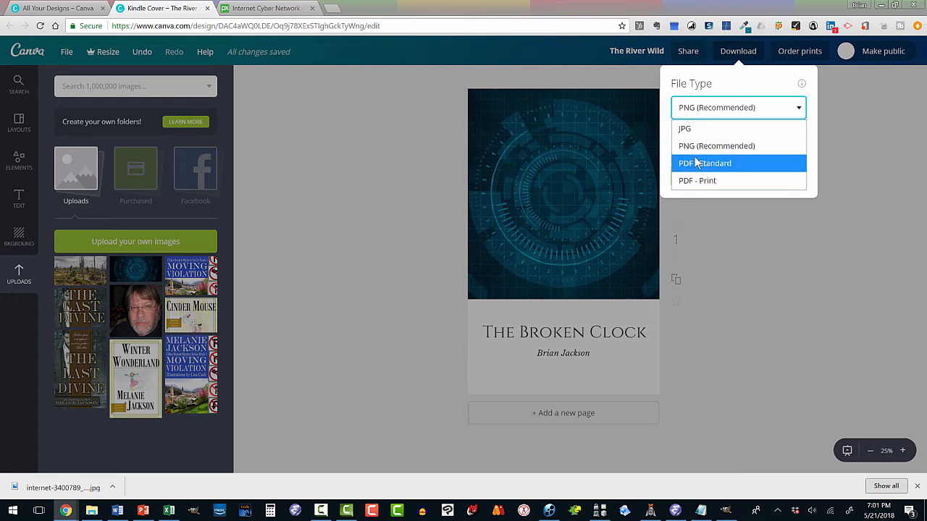
pyautogui.click(736, 108)
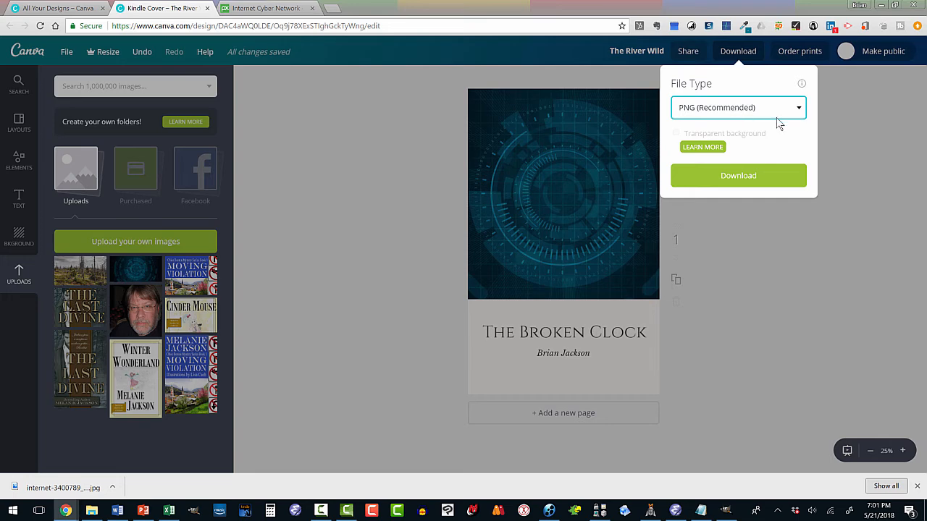
pyautogui.click(737, 176)
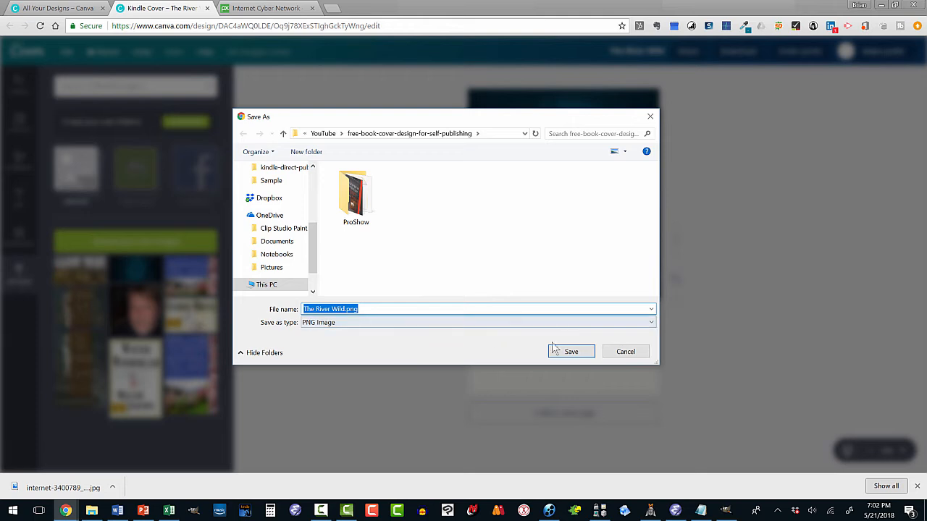
pyautogui.click(580, 351)
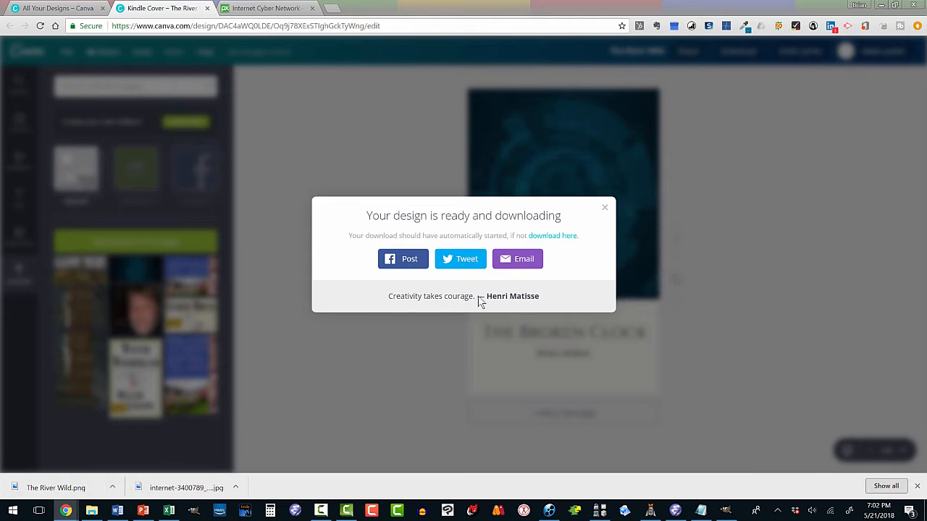
pyautogui.click(605, 209)
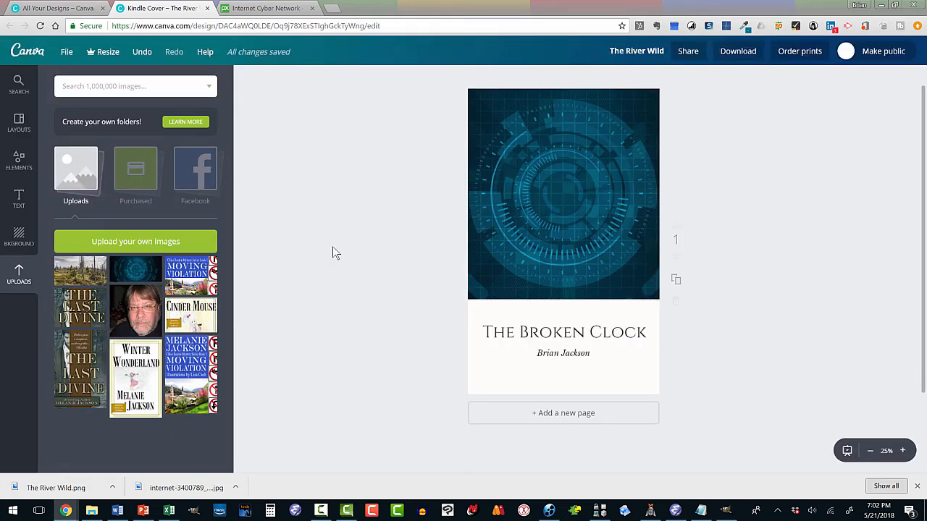
# - Start a new blank Kindle Cover design from the Canva home page and display the Free Photos elements
pyautogui.click(32, 53)
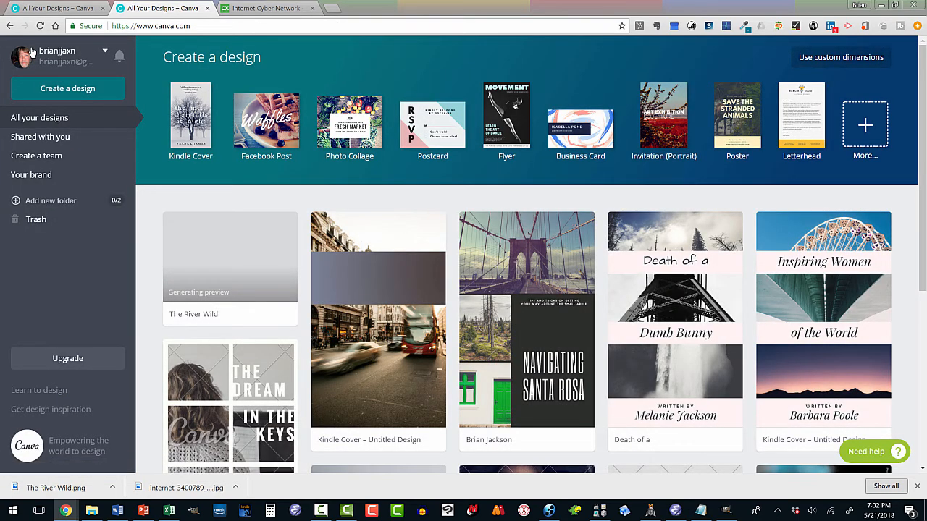
pyautogui.click(186, 107)
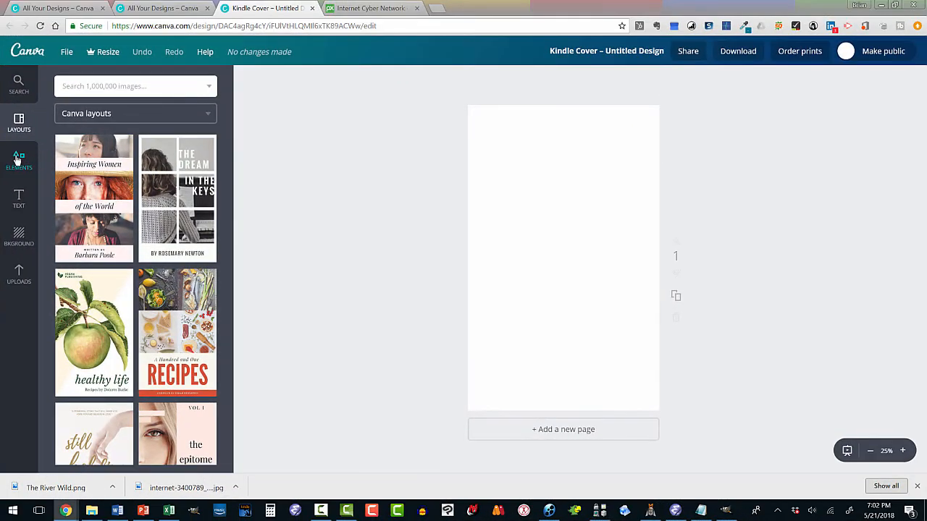
pyautogui.click(19, 161)
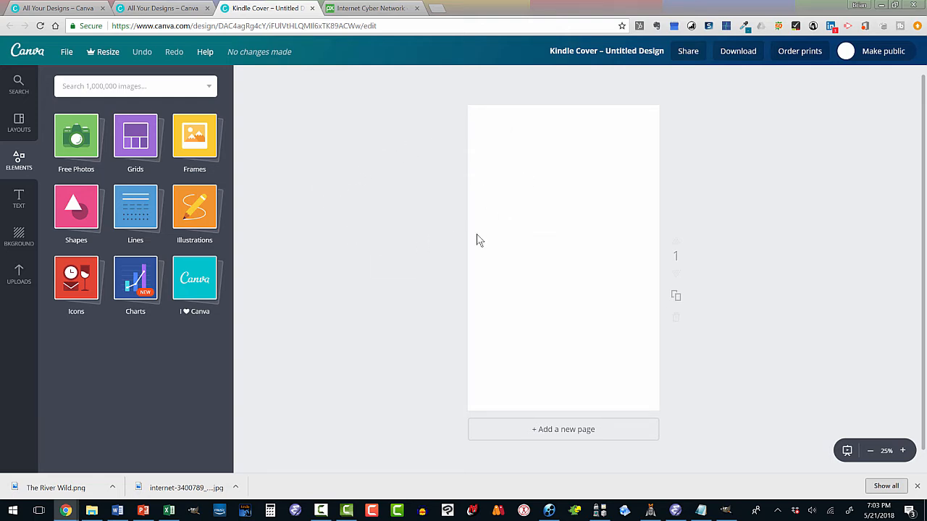
pyautogui.click(75, 141)
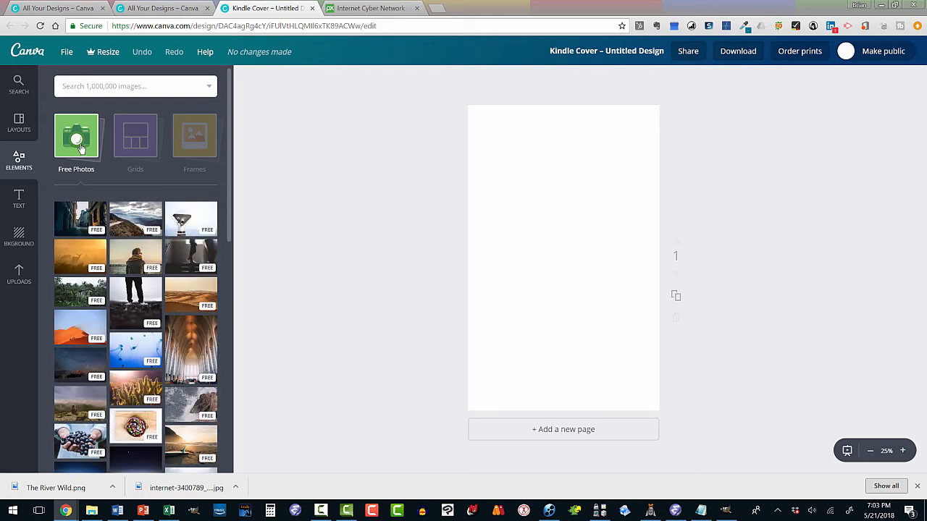
# - Add the free photo of the vaulted church interior to the page, enlarge it to cover the whole page, and center it
pyautogui.click(181, 337)
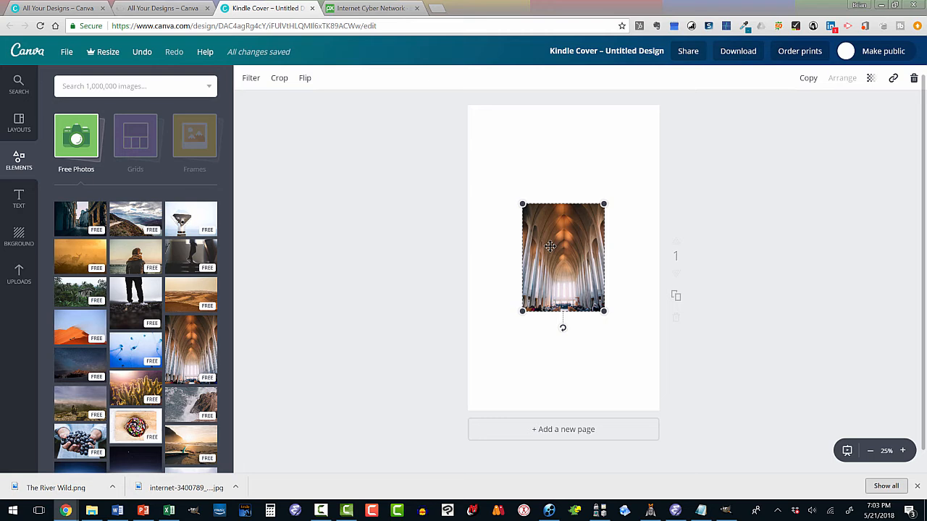
pyautogui.moveTo(549, 246); pyautogui.dragTo(493, 145)
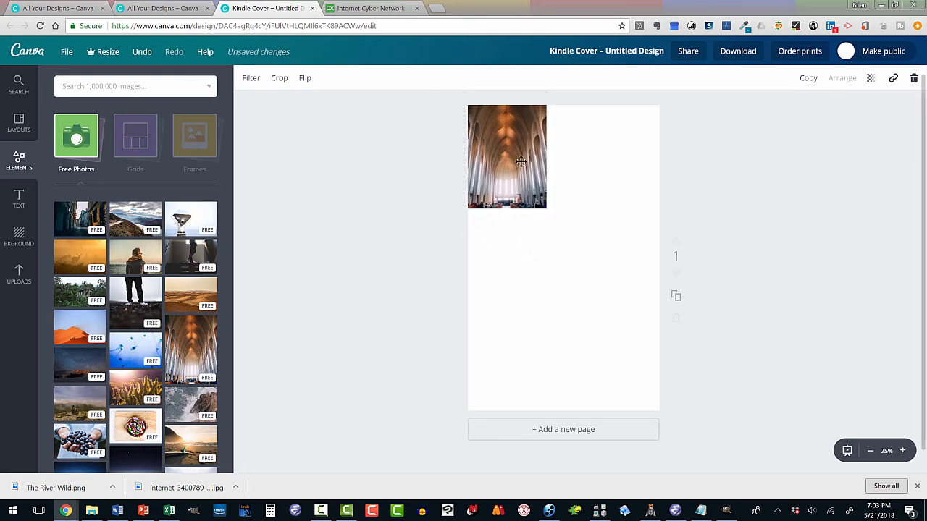
pyautogui.click(545, 205)
pyautogui.moveTo(548, 207); pyautogui.dragTo(648, 453)
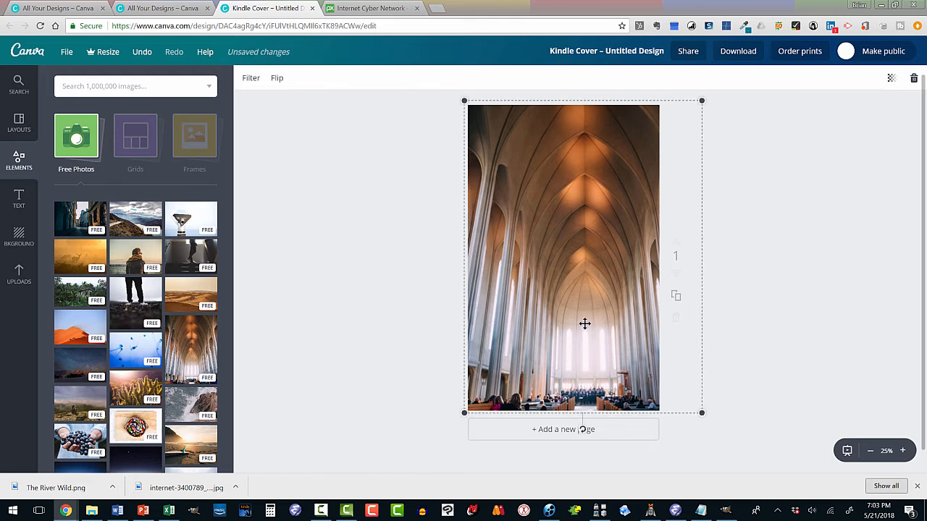
pyautogui.moveTo(581, 324); pyautogui.dragTo(561, 326)
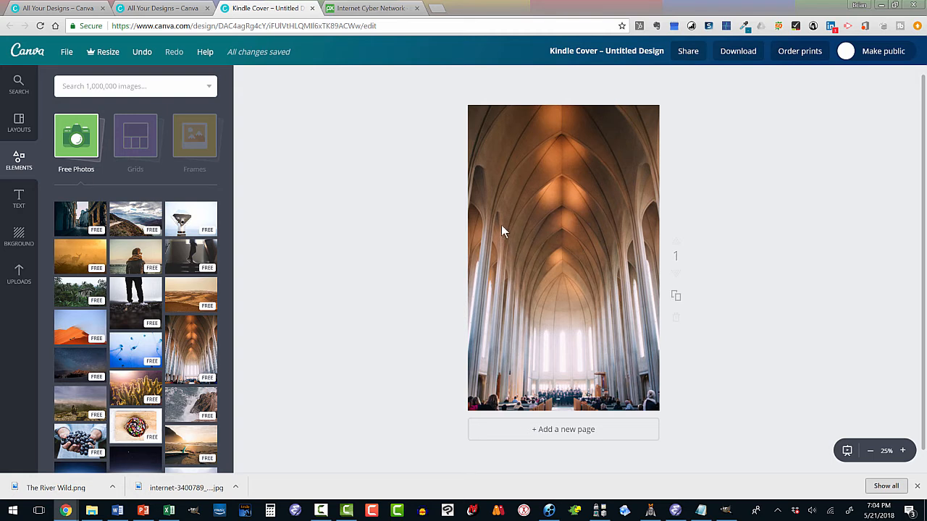
# - Add the award certificate text group to the cover and move it near the top of the page
pyautogui.click(19, 203)
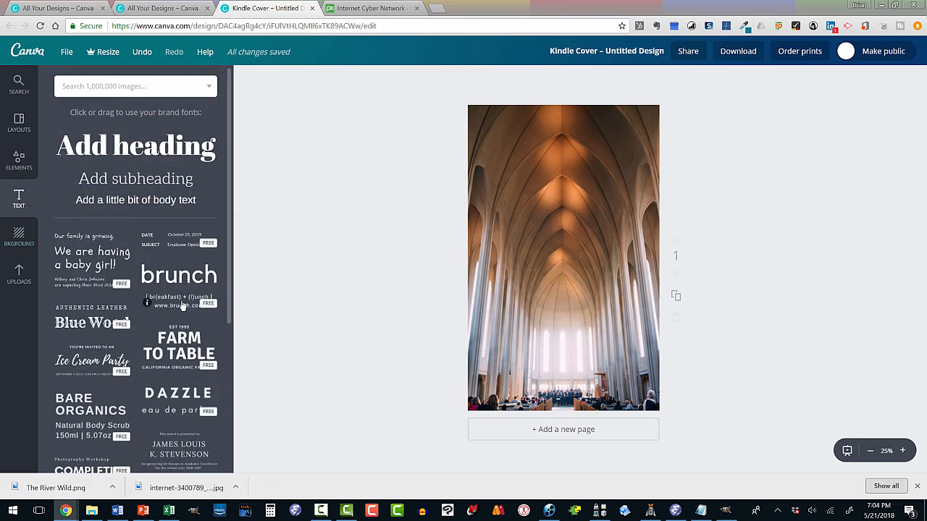
pyautogui.click(169, 451)
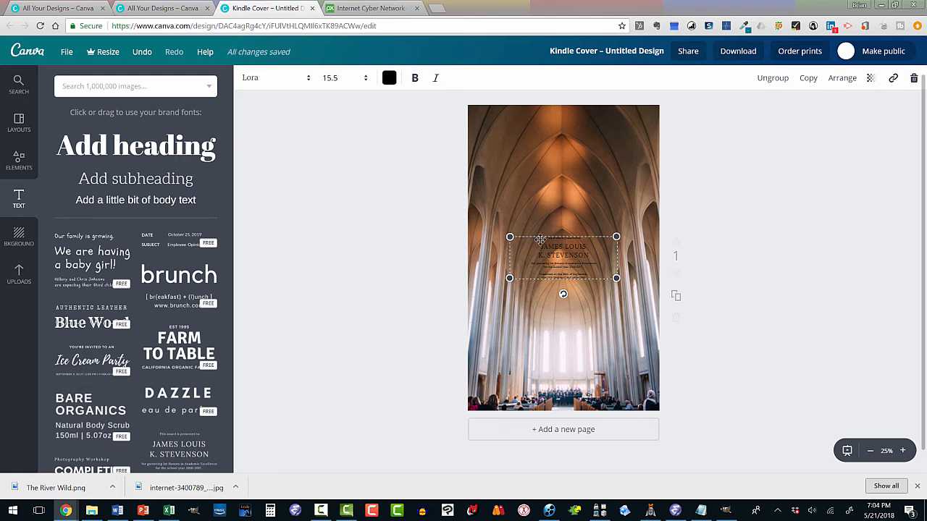
pyautogui.moveTo(540, 239); pyautogui.dragTo(542, 126)
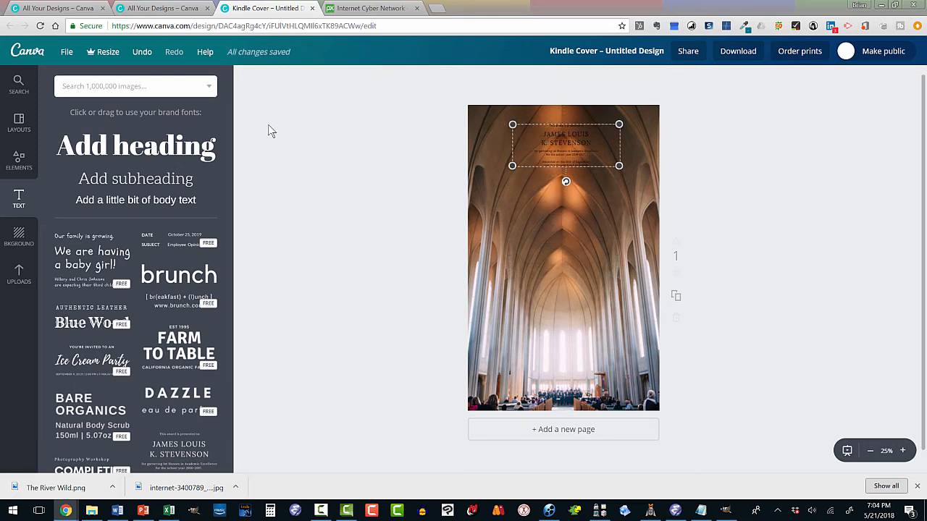
# - Try font sizes 28 and 42 on the large placeholder name in the award text group
pyautogui.click(550, 138)
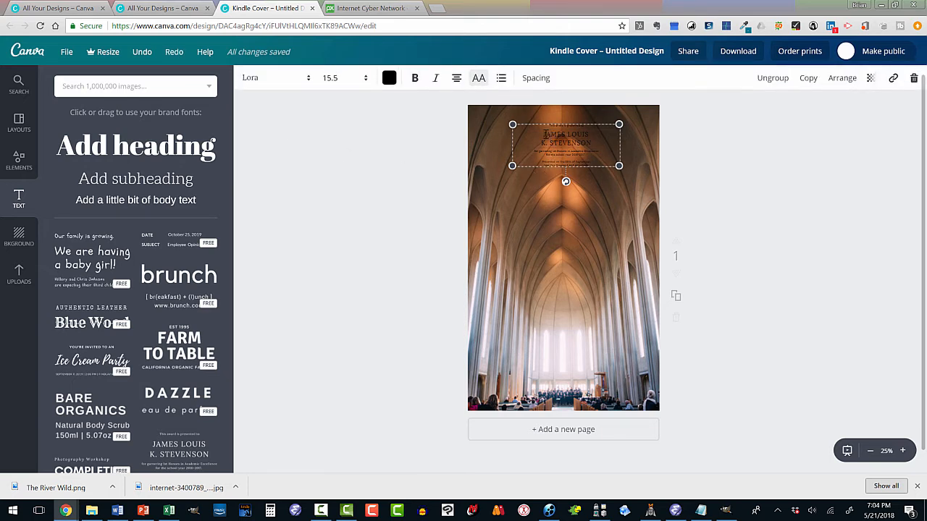
pyautogui.moveTo(543, 134); pyautogui.dragTo(589, 143)
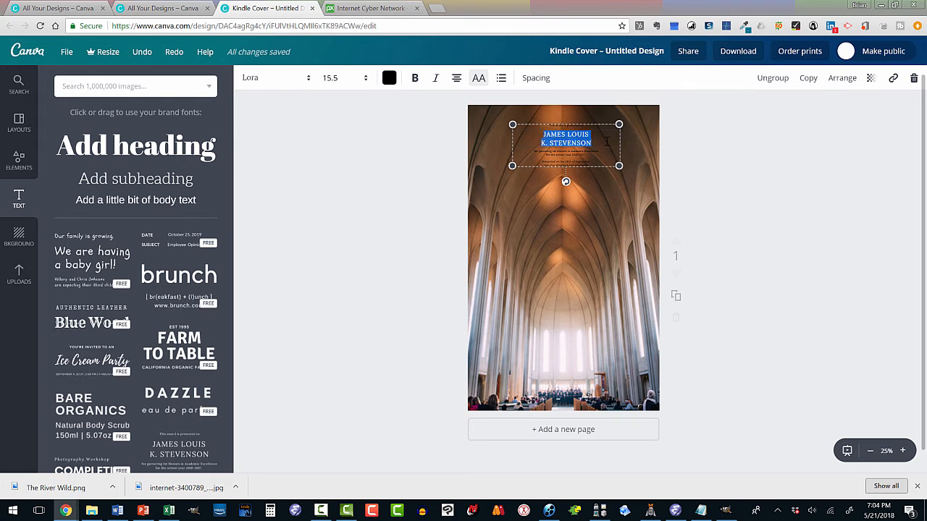
pyautogui.click(367, 79)
pyautogui.click(367, 80)
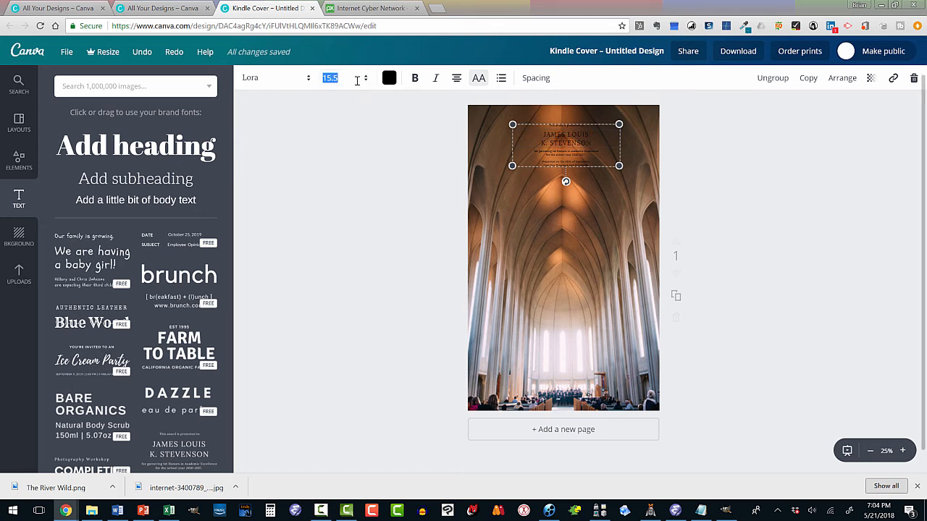
pyautogui.click(367, 80)
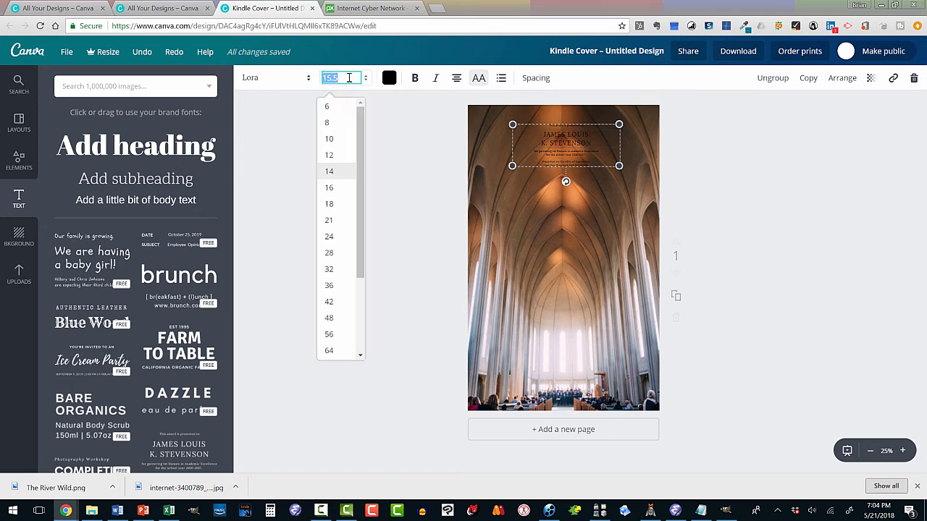
pyautogui.click(336, 253)
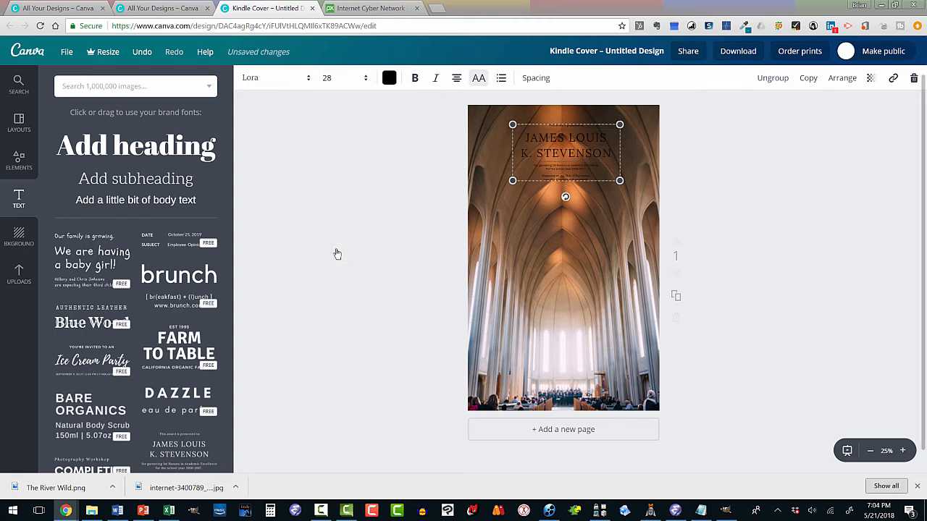
pyautogui.click(366, 79)
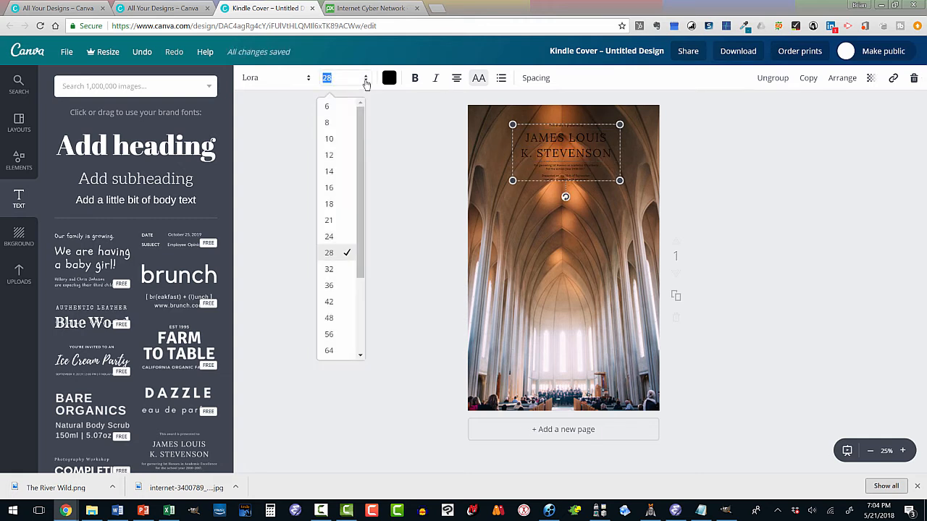
pyautogui.click(330, 301)
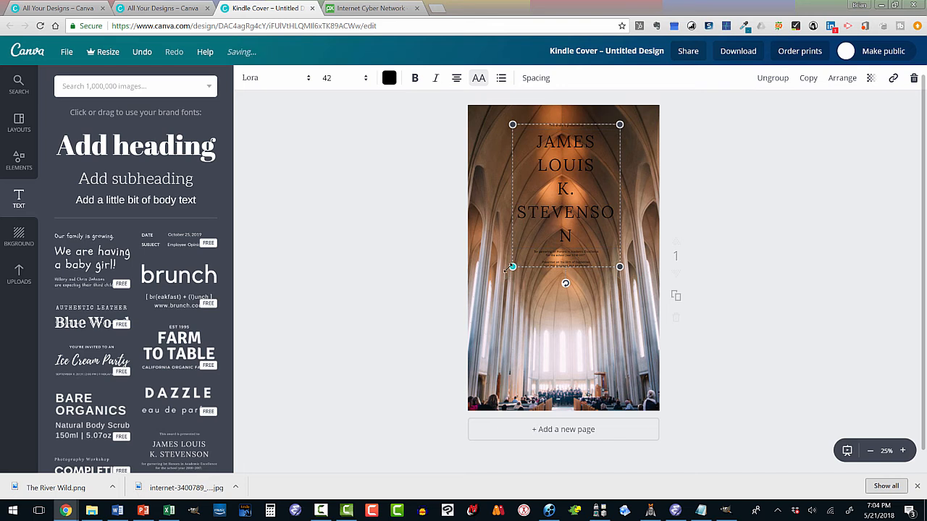
# - Scale the whole award text group to font size 32
pyautogui.moveTo(507, 267)
pyautogui.mouseDown()
pyautogui.moveTo(489, 277)
pyautogui.moveTo(506, 275)
pyautogui.moveTo(507, 258)
pyautogui.mouseUp()
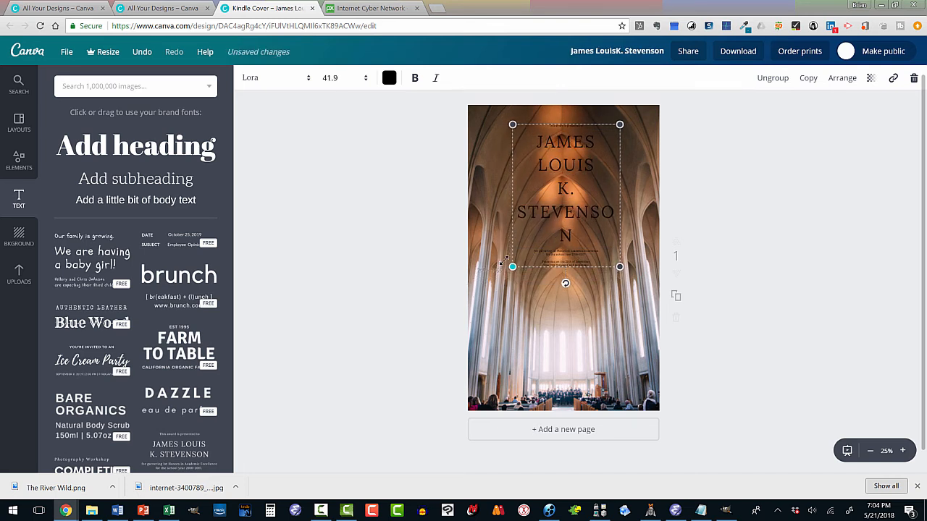
pyautogui.click(364, 78)
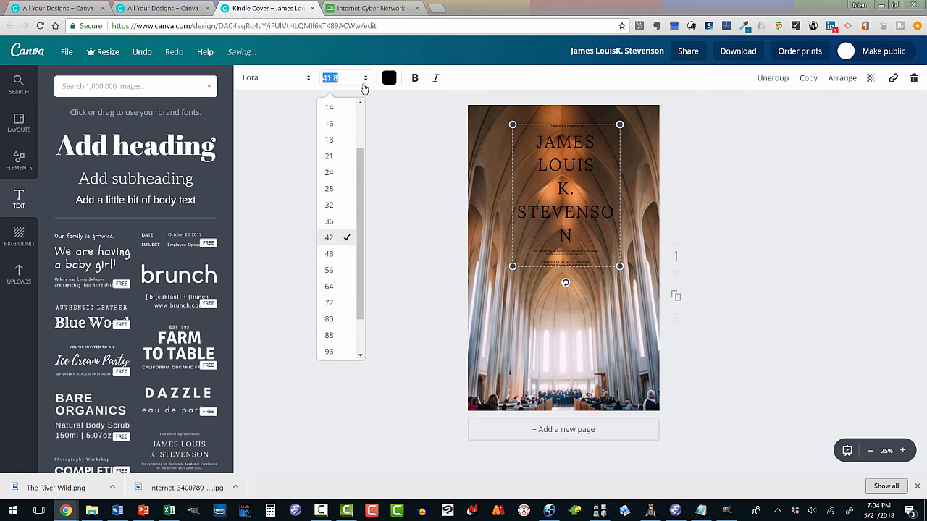
pyautogui.click(330, 206)
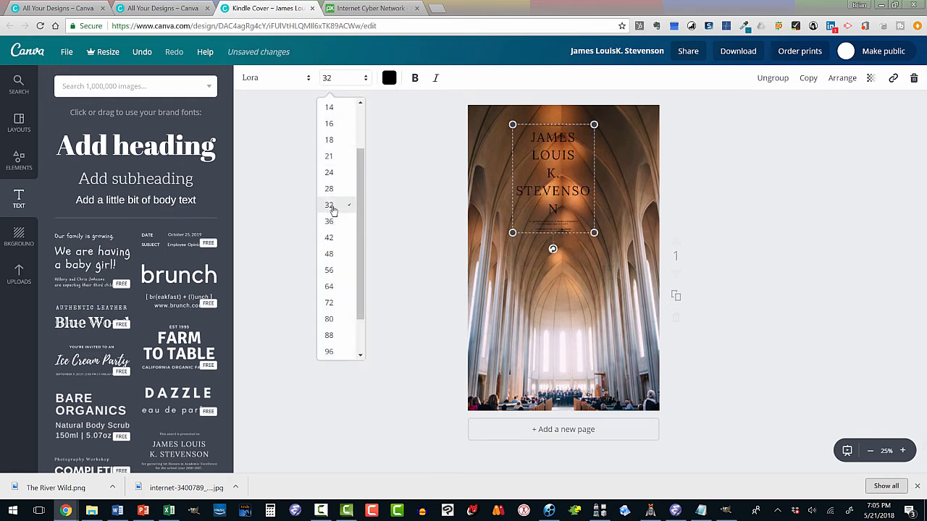
pyautogui.click(366, 80)
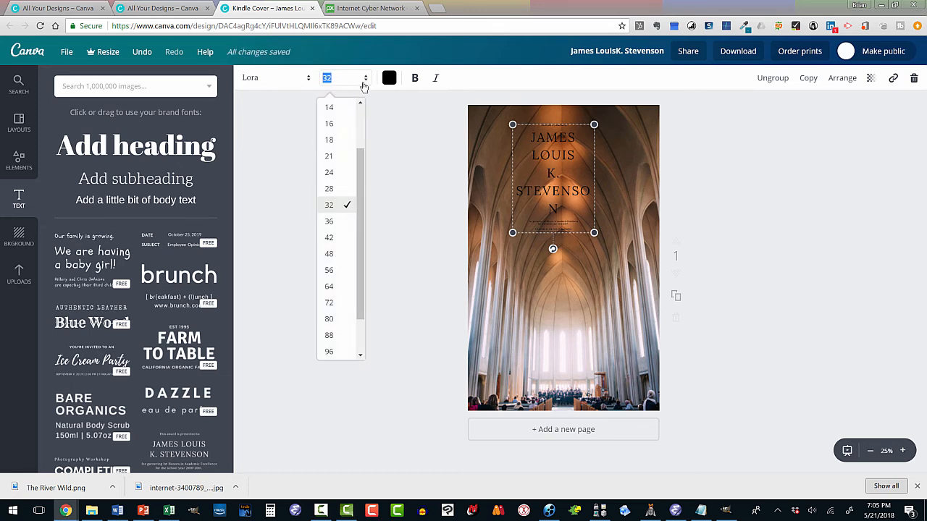
pyautogui.click(392, 56)
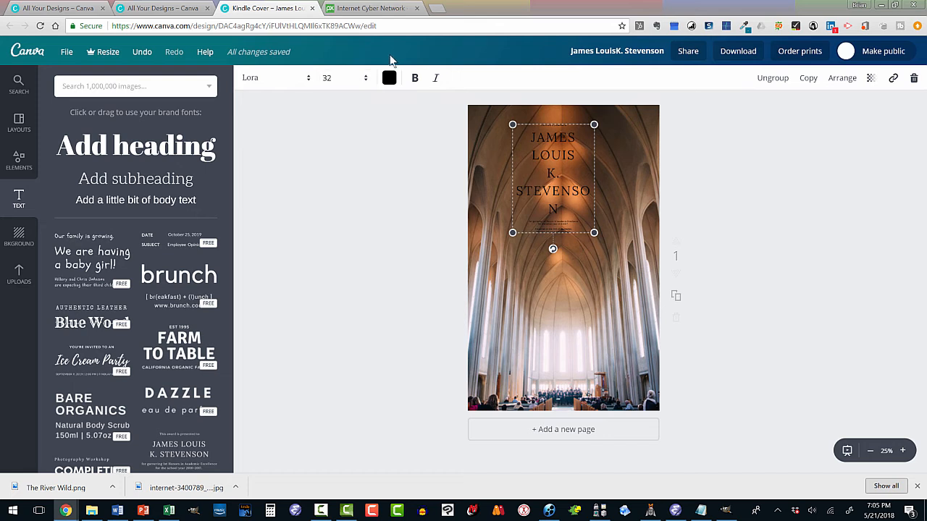
# - Replace the large placeholder name with the author's full name, split over two lines
pyautogui.click(532, 138)
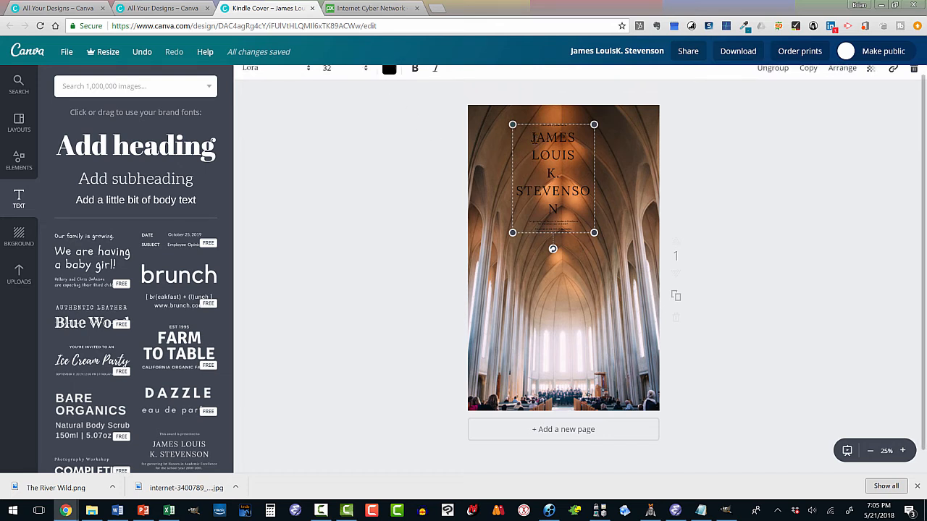
pyautogui.moveTo(532, 138); pyautogui.dragTo(577, 204)
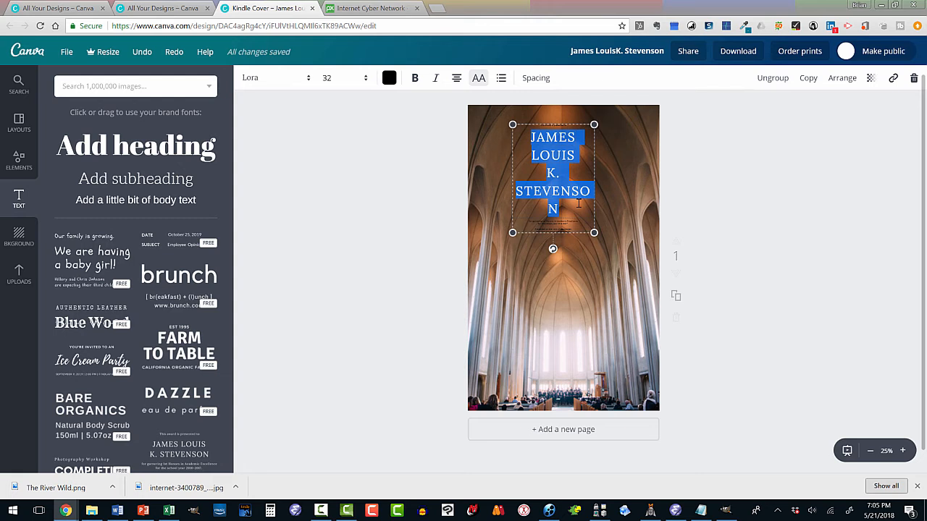
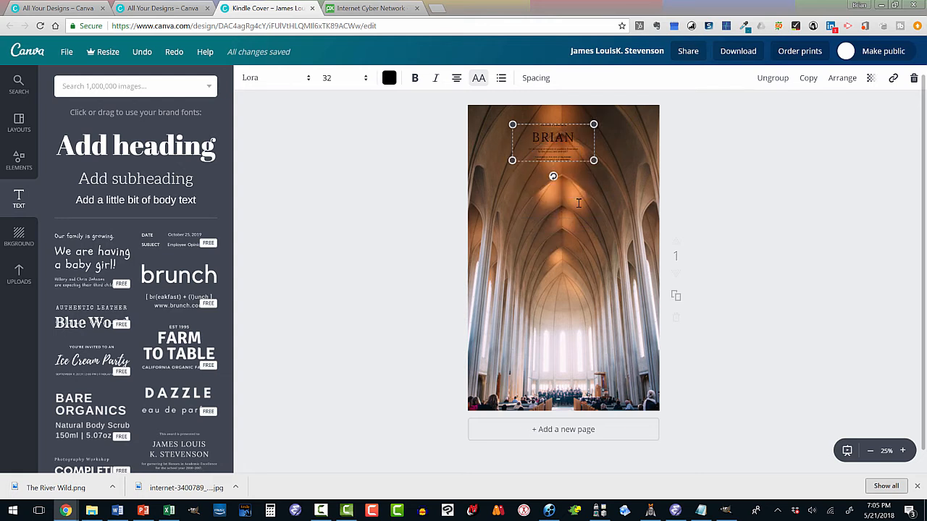
pyautogui.press('Return')
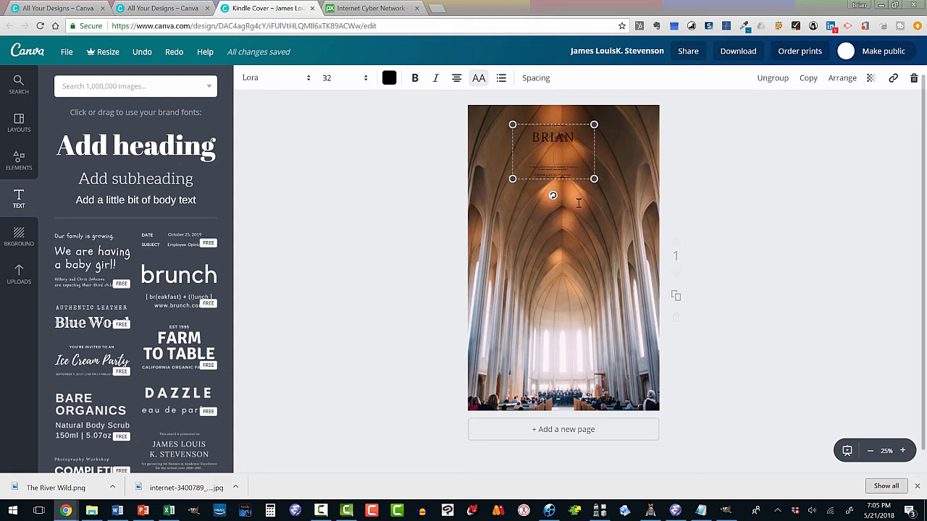
# - Delete the small honors and presentation date lines below the author name and the "This award is presented to" line above it
pyautogui.click(557, 170)
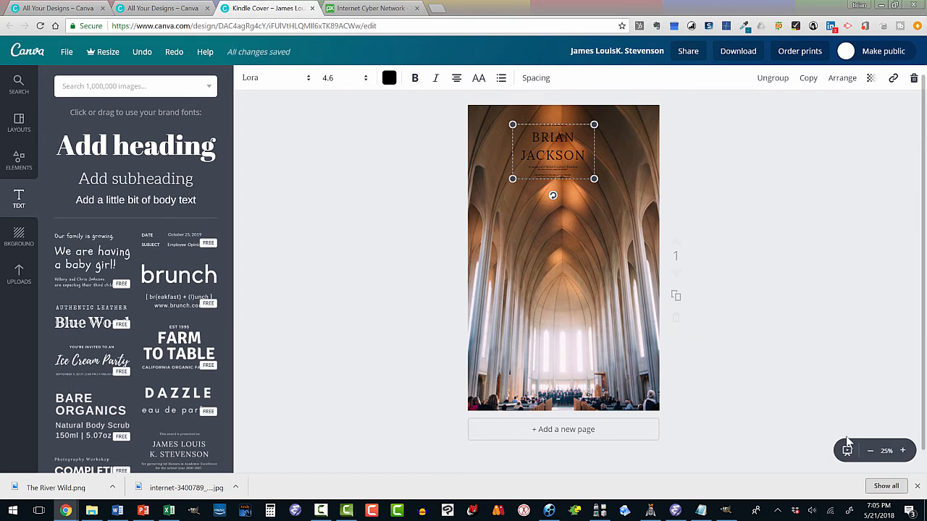
pyautogui.click(902, 451)
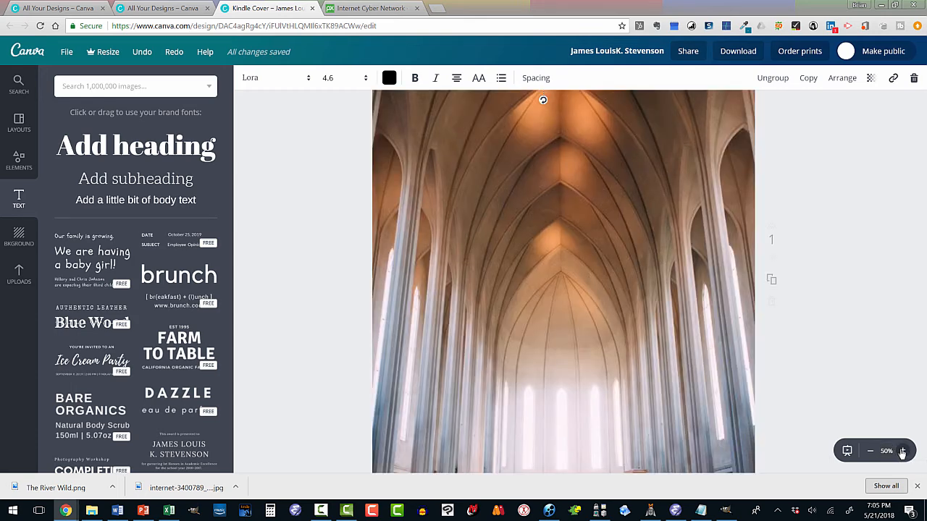
pyautogui.click(902, 451)
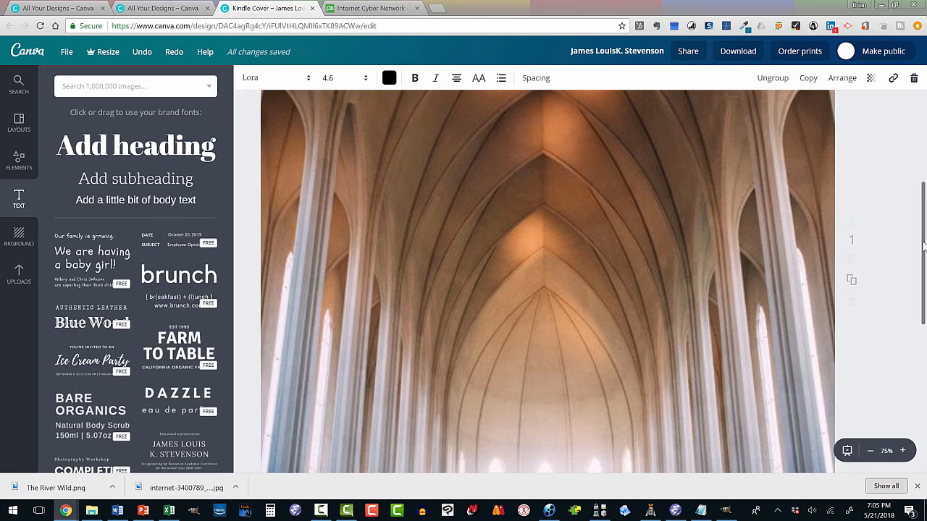
pyautogui.moveTo(924, 249); pyautogui.dragTo(924, 142)
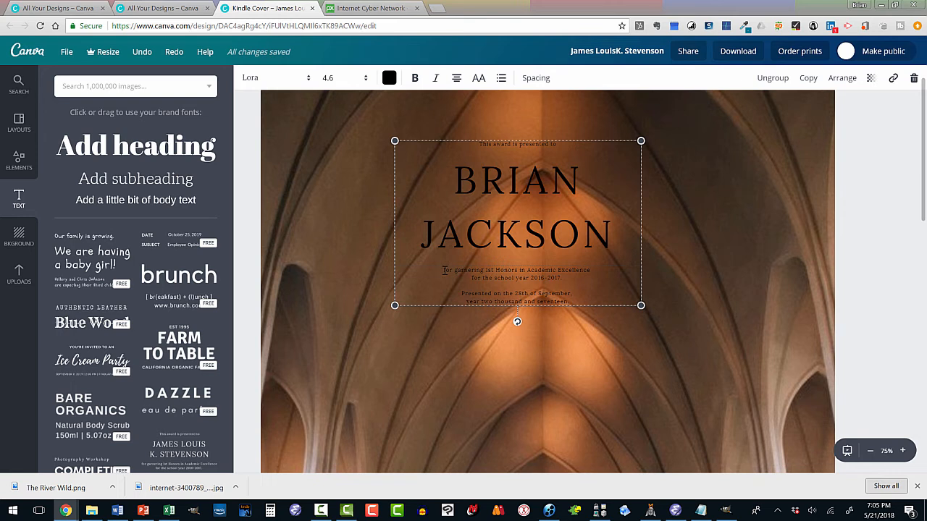
pyautogui.moveTo(444, 270); pyautogui.dragTo(583, 302)
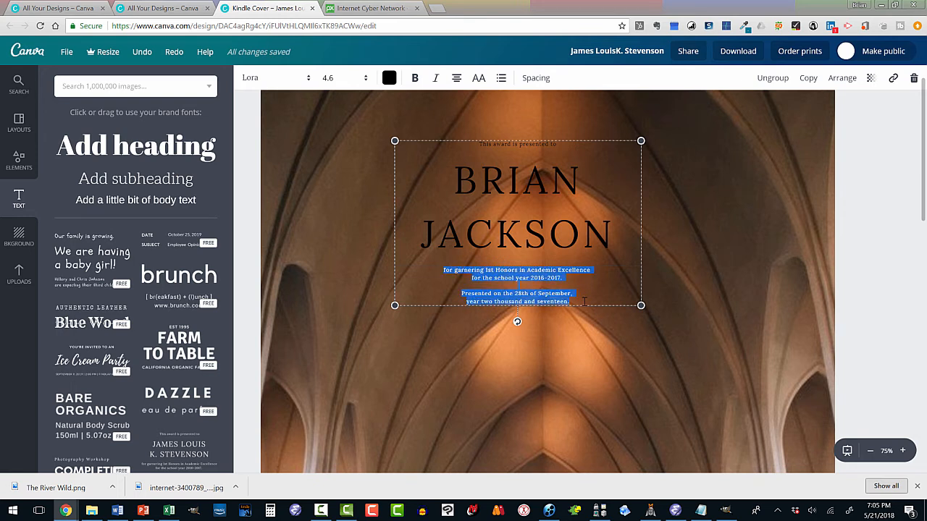
pyautogui.press('BackSpace')
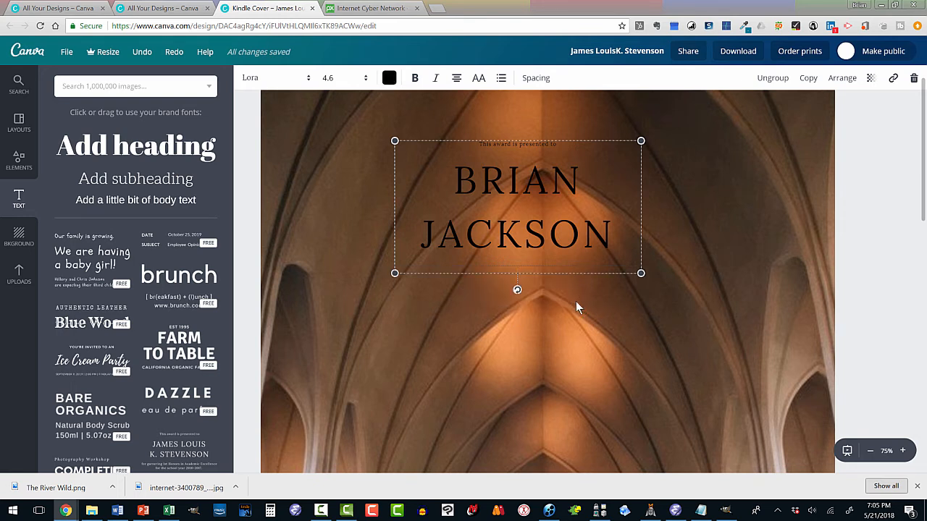
pyautogui.click(491, 145)
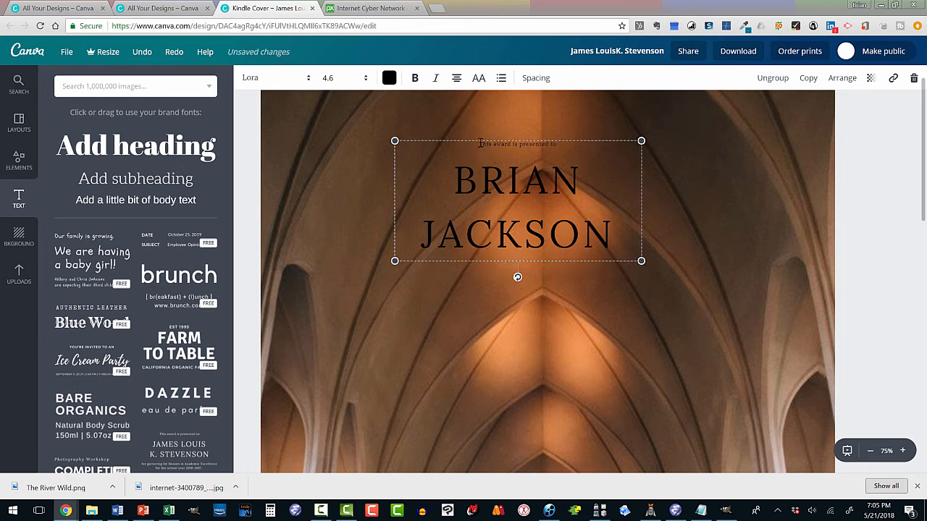
pyautogui.tripleClick(503, 143)
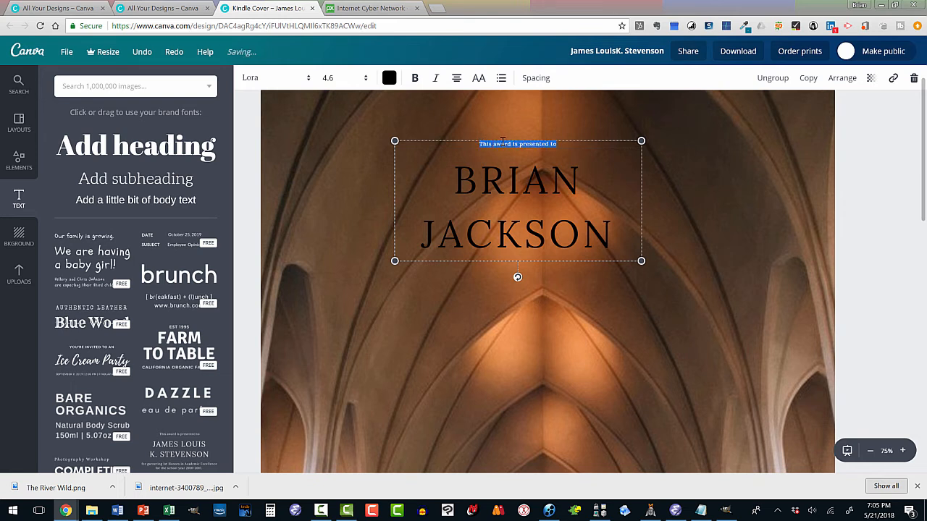
pyautogui.press('BackSpace')
# - Widen the author name text box on both sides to span the full page width, and nudge it slightly down
pyautogui.click(462, 179)
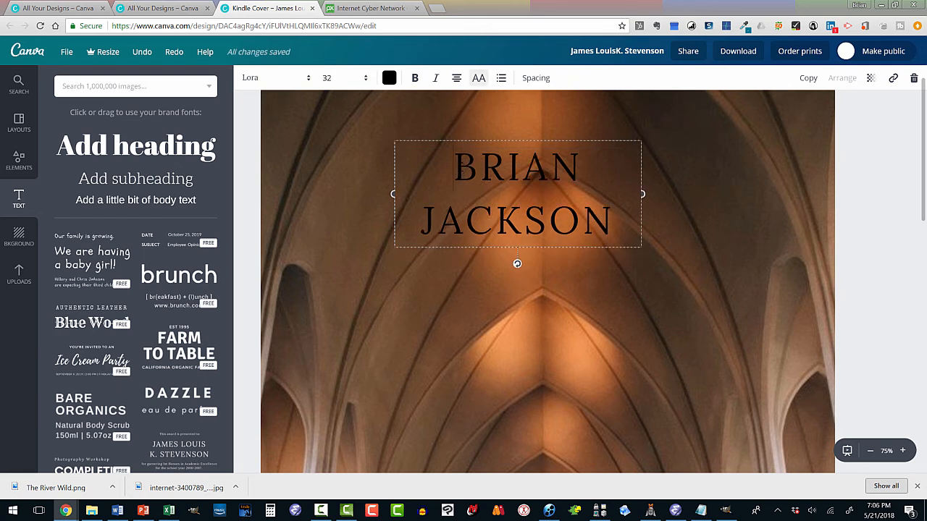
pyautogui.moveTo(454, 168); pyautogui.dragTo(833, 194)
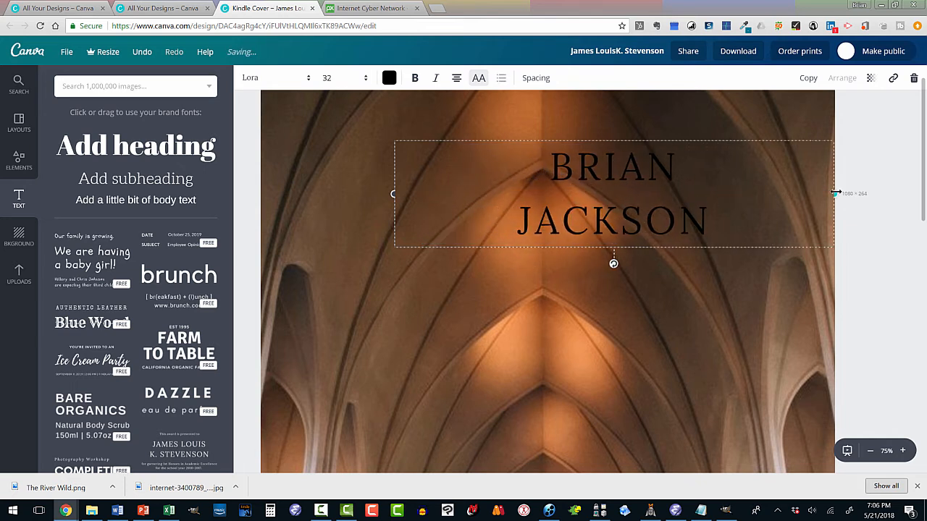
pyautogui.moveTo(394, 193); pyautogui.dragTo(260, 206)
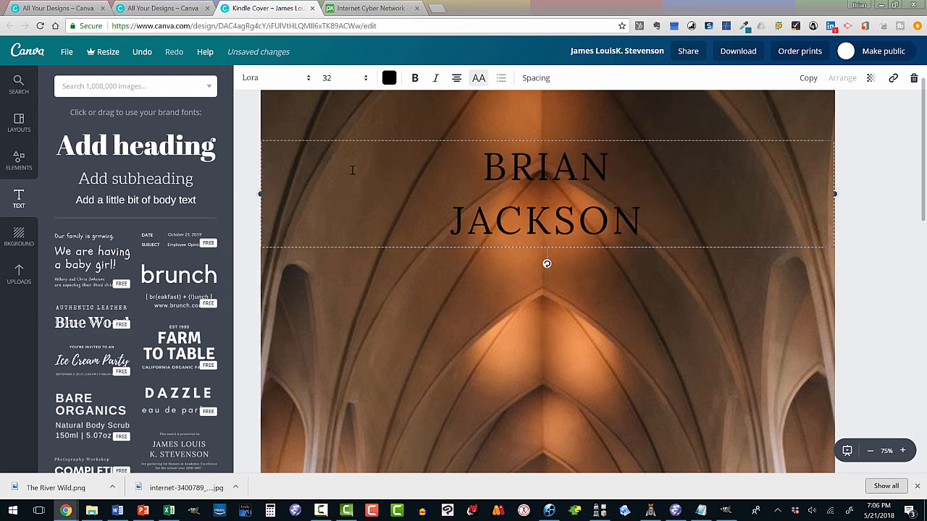
pyautogui.moveTo(463, 163)
pyautogui.mouseDown()
pyautogui.moveTo(571, 189)
pyautogui.moveTo(484, 181)
pyautogui.moveTo(438, 164)
pyautogui.moveTo(462, 164)
pyautogui.mouseUp()
pyautogui.click(506, 331)
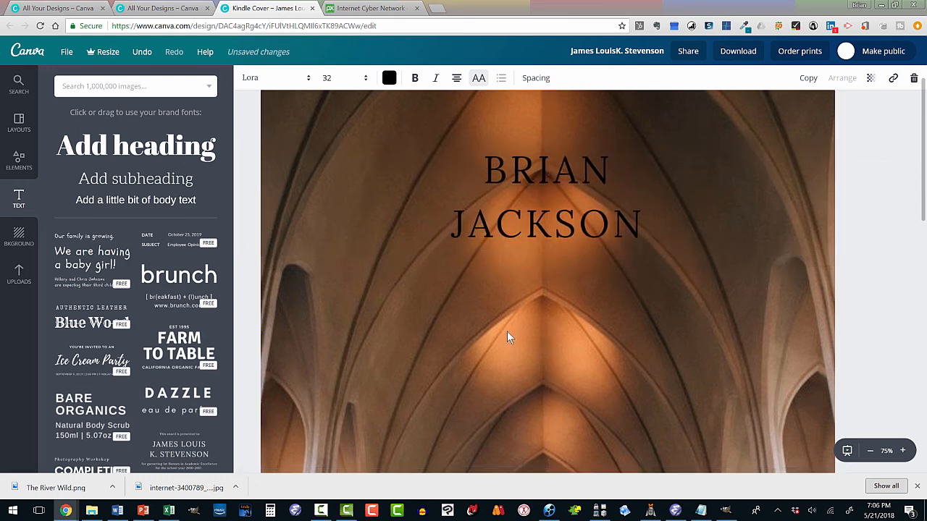
# - Set the two-line author name text to font size 64
pyautogui.click(520, 178)
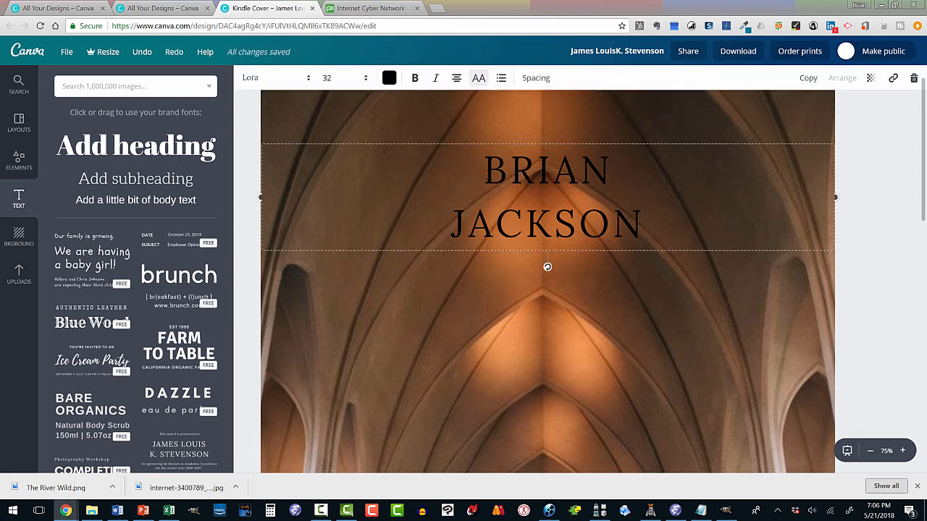
pyautogui.moveTo(496, 173); pyautogui.dragTo(631, 215)
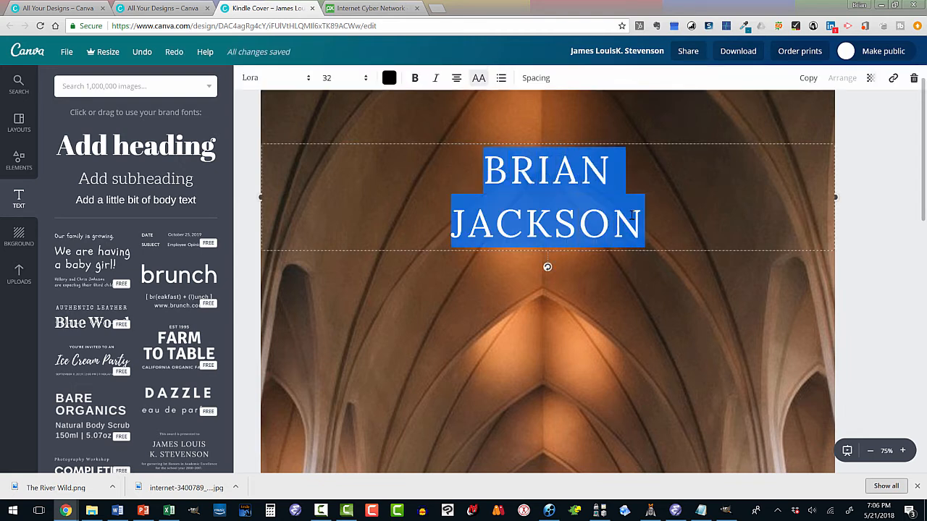
pyautogui.click(365, 81)
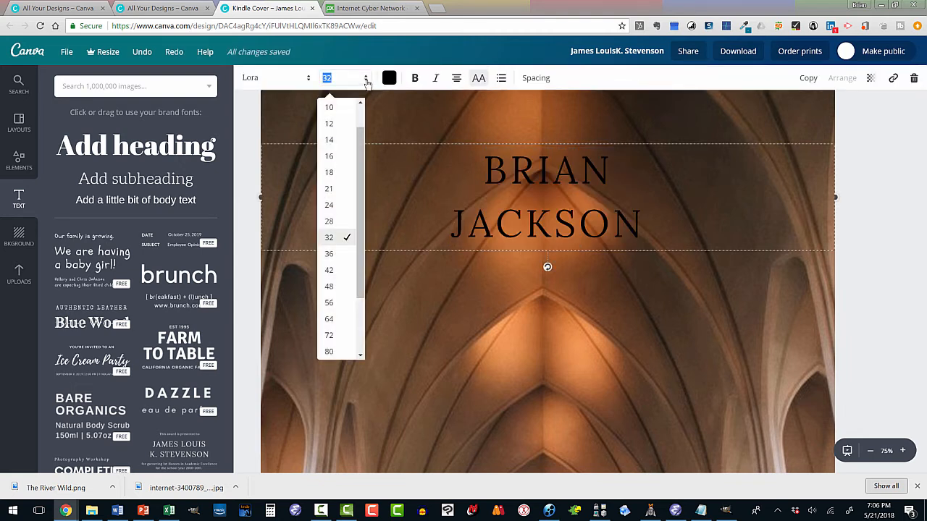
pyautogui.click(336, 319)
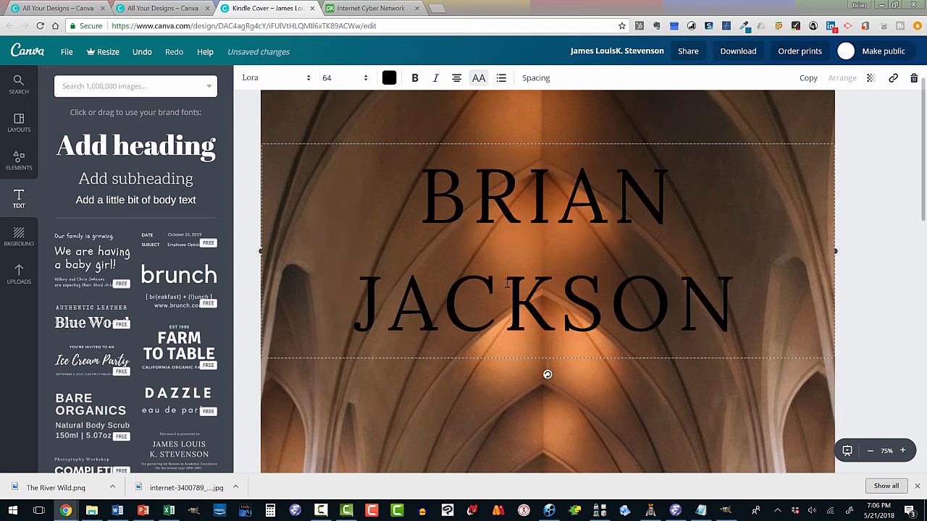
# - Copy the author name text box and place the duplicate, centred horizontally, around the middle of the page
pyautogui.click(870, 451)
pyautogui.click(871, 451)
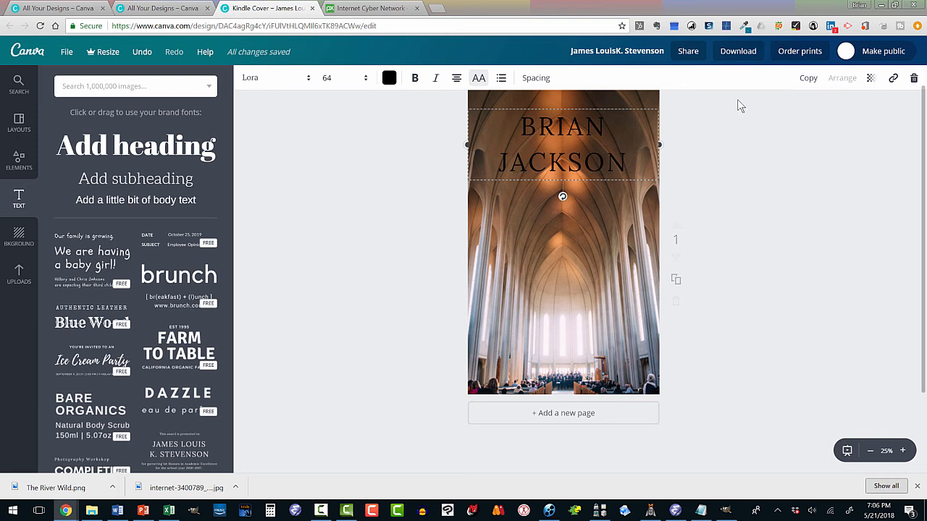
pyautogui.click(804, 78)
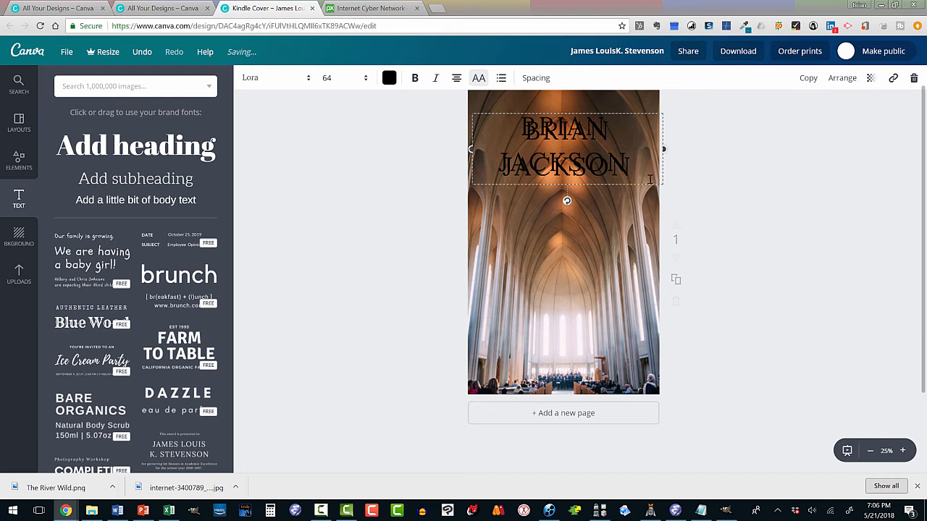
pyautogui.press('Escape')
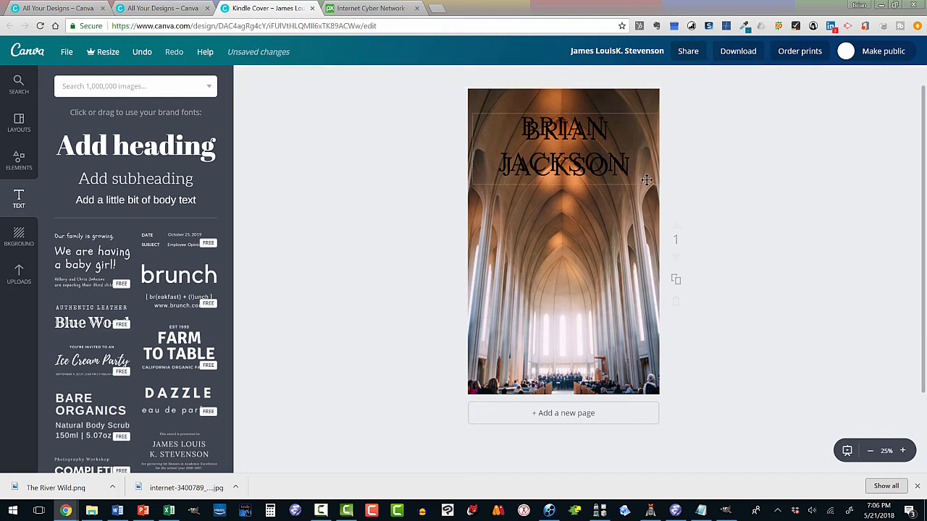
pyautogui.click(646, 180)
pyautogui.click(681, 183)
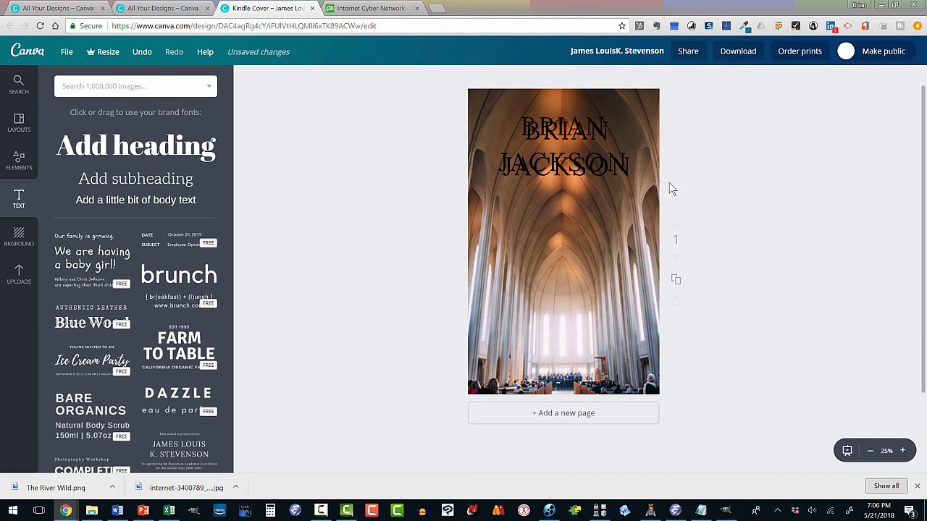
pyautogui.moveTo(655, 180); pyautogui.dragTo(649, 288)
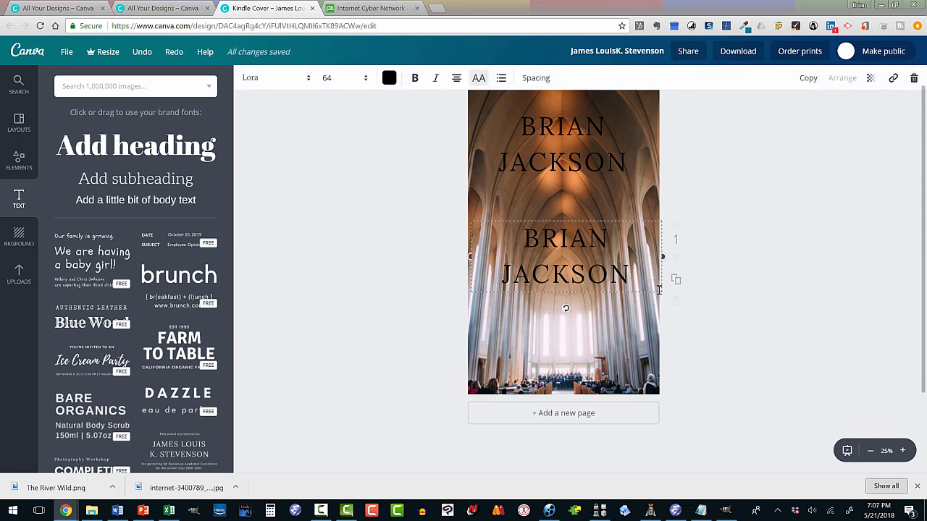
pyautogui.click(705, 265)
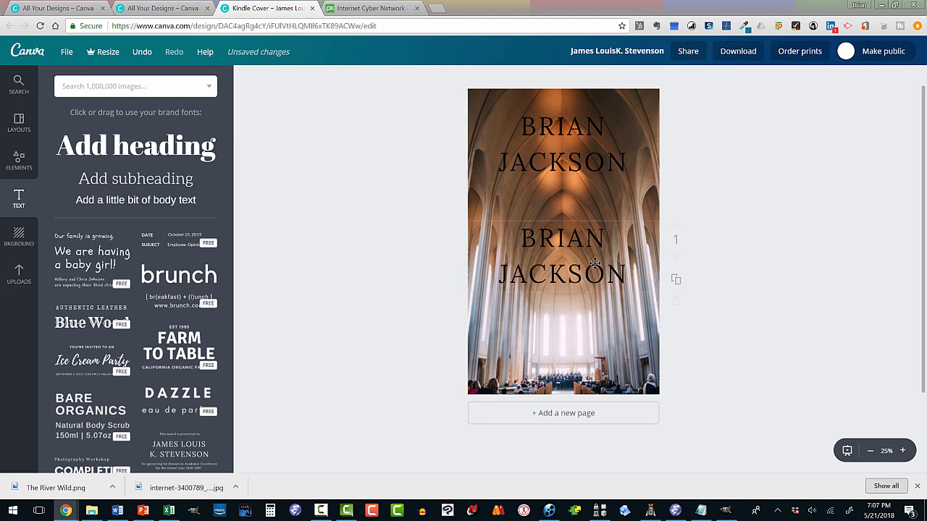
# - Replace the lower name copy with the title "EARLY MEMORIES", split over two lines
pyautogui.click(523, 236)
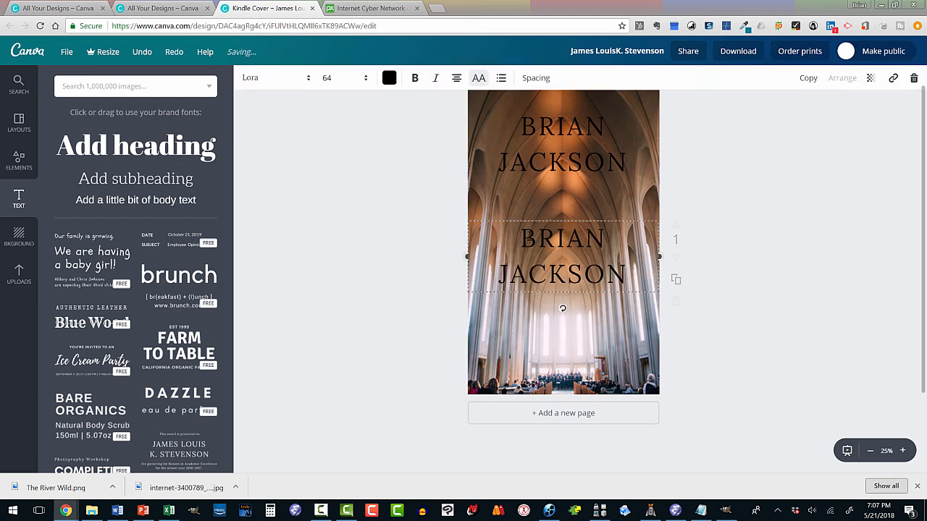
pyautogui.moveTo(523, 236); pyautogui.dragTo(622, 269)
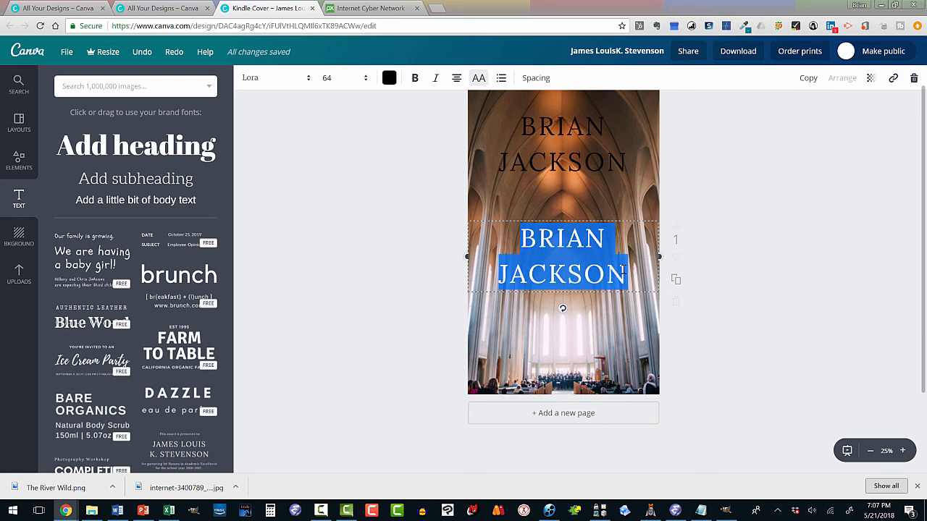
pyautogui.write('EARLY')
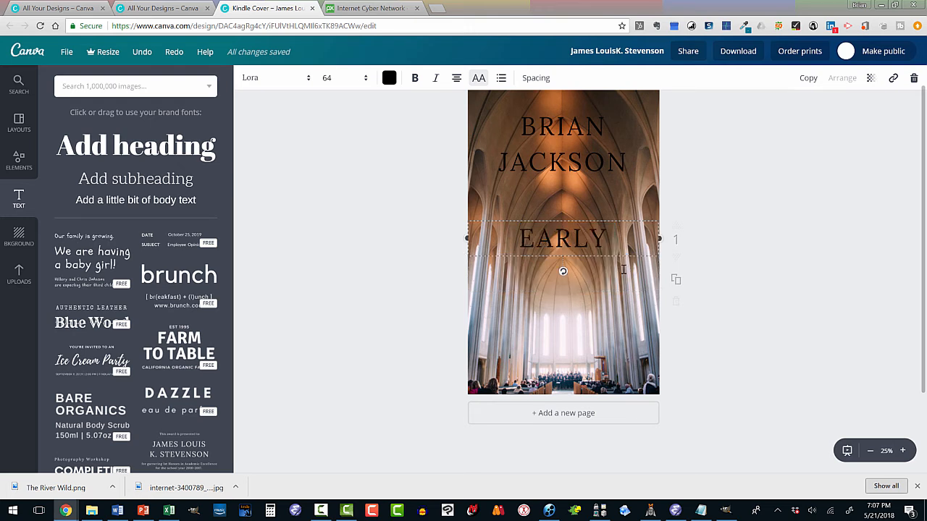
pyautogui.press('Return')
pyautogui.write('MEMORIES')
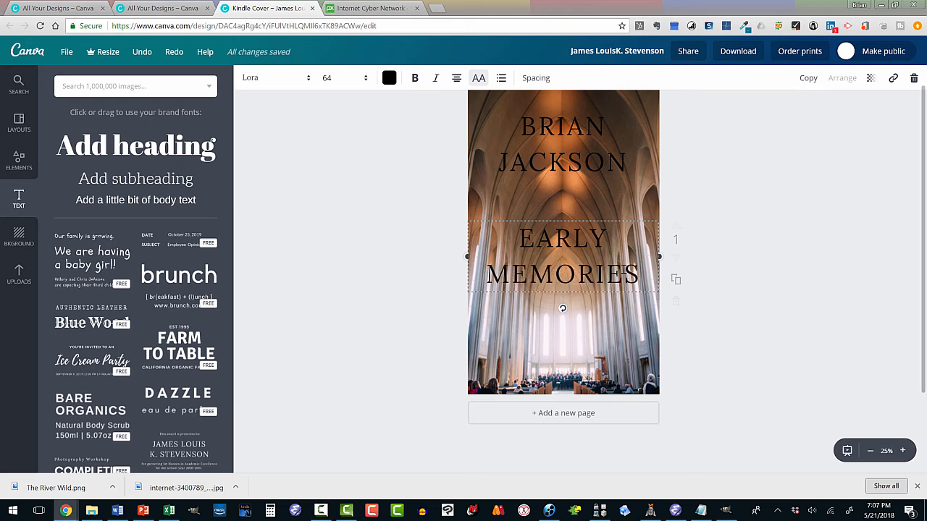
pyautogui.click(694, 194)
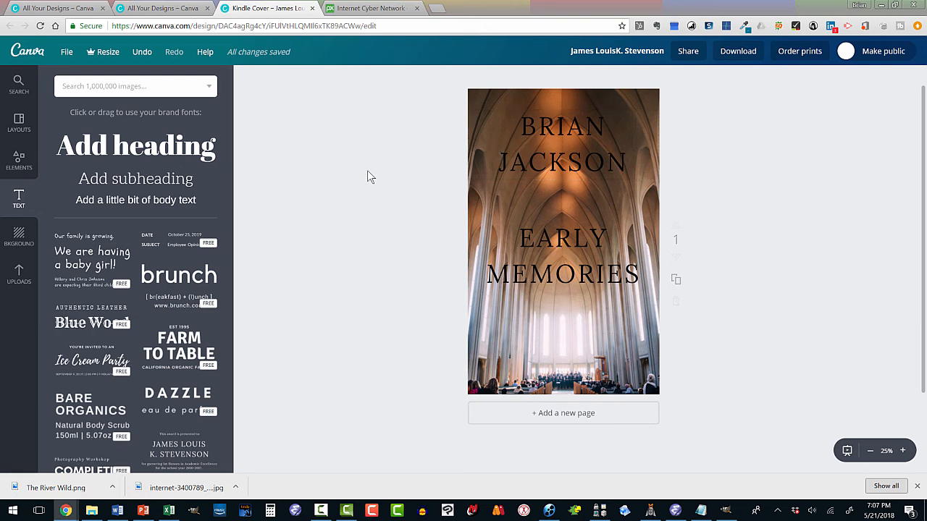
# - Add a solid square from the free shapes to the cover page
pyautogui.click(19, 159)
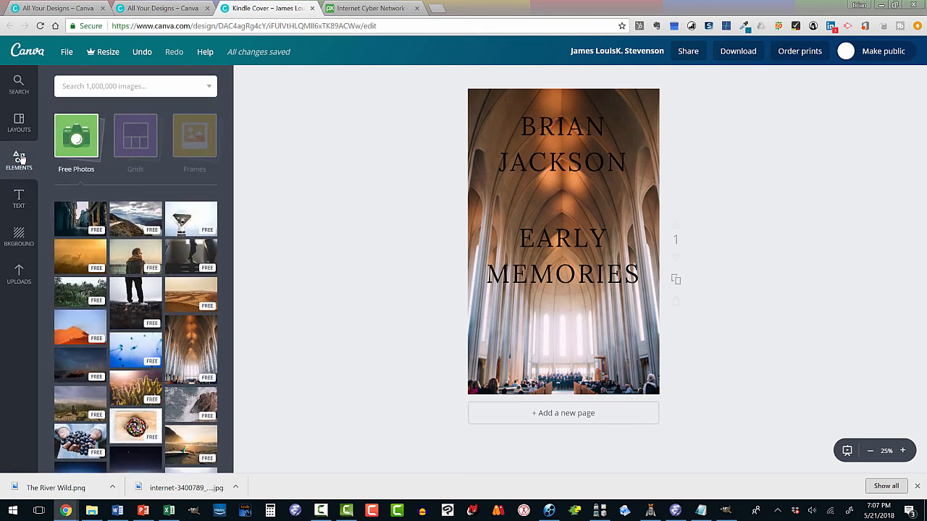
pyautogui.click(86, 131)
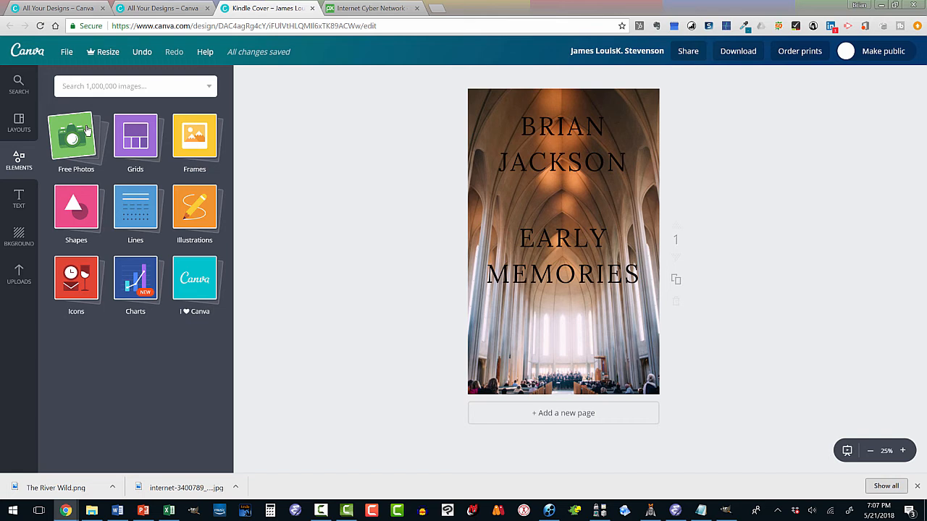
pyautogui.click(72, 205)
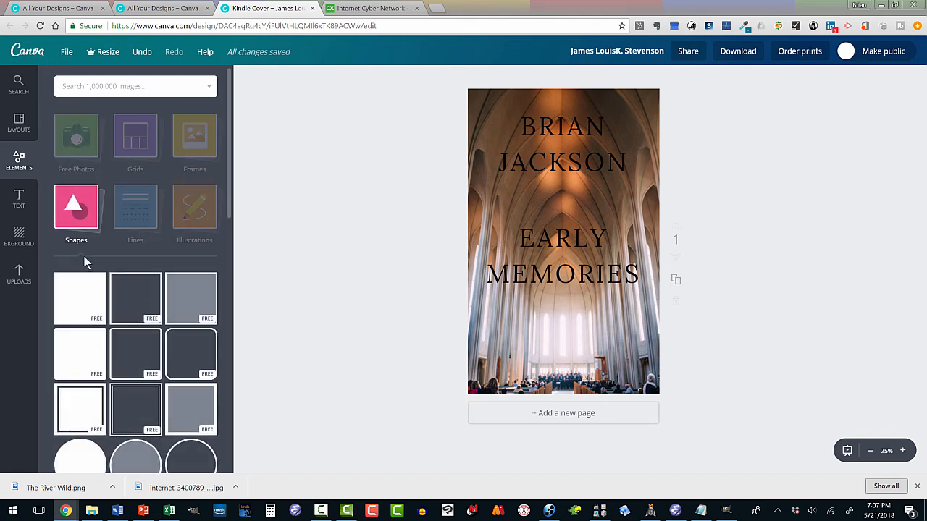
pyautogui.click(77, 297)
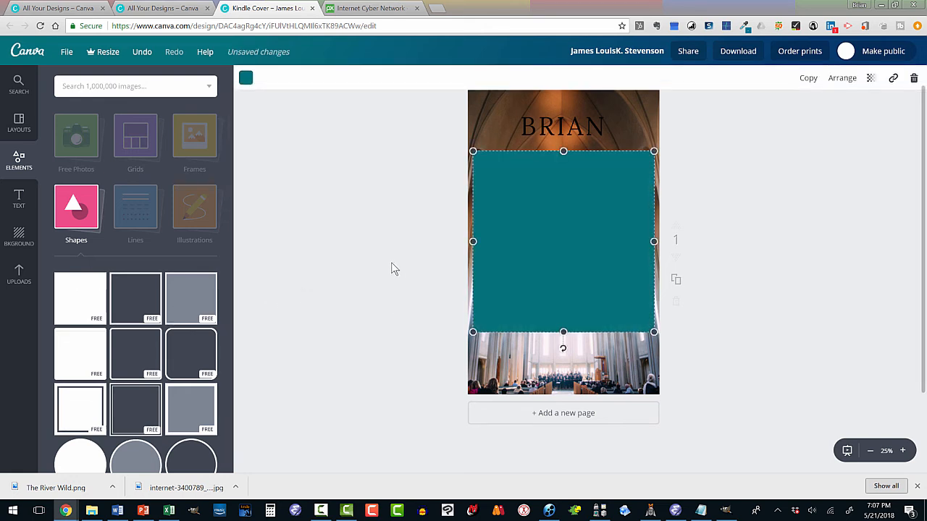
# - Move the teal square over the author name and resize it into a short horizontal band spanning the full page width
pyautogui.moveTo(503, 247); pyautogui.dragTo(500, 210)
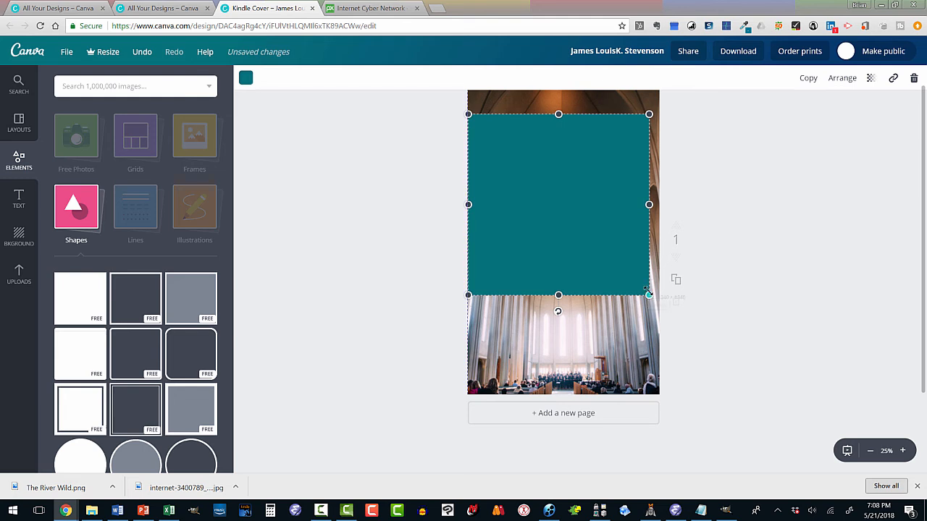
pyautogui.moveTo(648, 295); pyautogui.dragTo(643, 289)
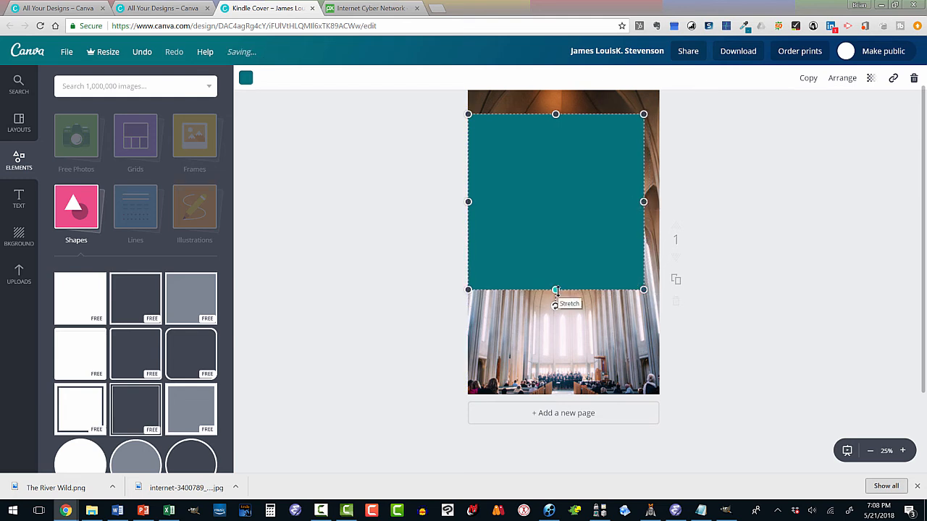
pyautogui.moveTo(555, 289); pyautogui.dragTo(556, 178)
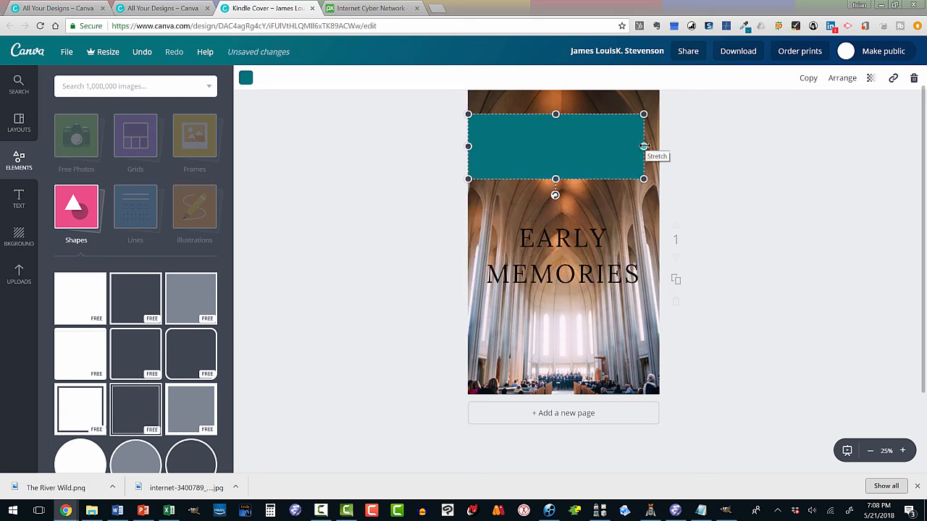
pyautogui.moveTo(643, 146); pyautogui.dragTo(659, 145)
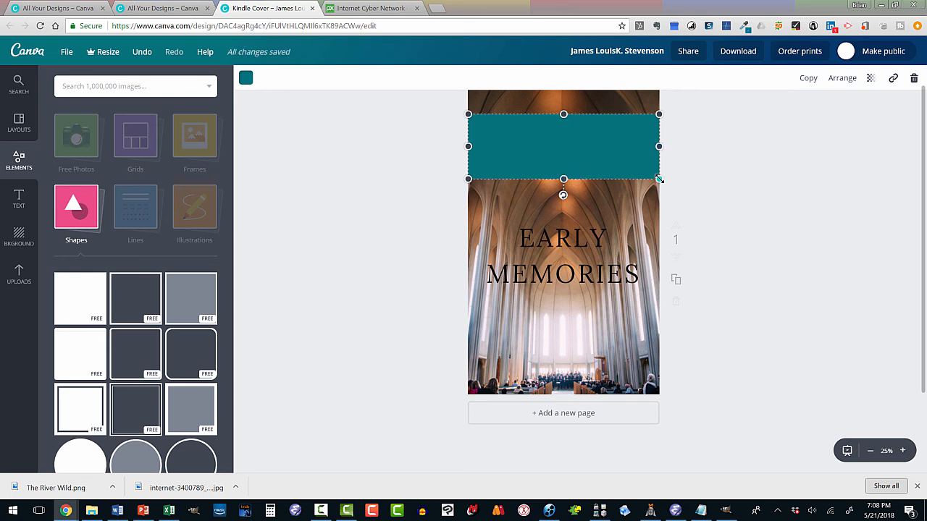
pyautogui.moveTo(658, 179)
pyautogui.mouseDown()
pyautogui.moveTo(683, 187)
pyautogui.moveTo(692, 215)
pyautogui.moveTo(657, 184)
pyautogui.mouseUp()
pyautogui.moveTo(656, 148); pyautogui.dragTo(656, 149)
pyautogui.moveTo(660, 146); pyautogui.dragTo(661, 147)
pyautogui.click(736, 117)
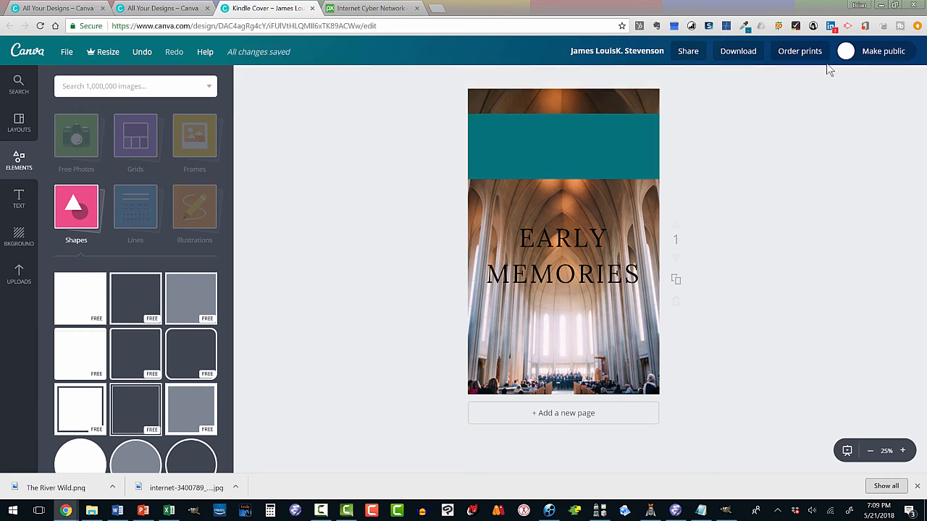
# - Send the teal band backward so it sits behind the author name
pyautogui.click(606, 138)
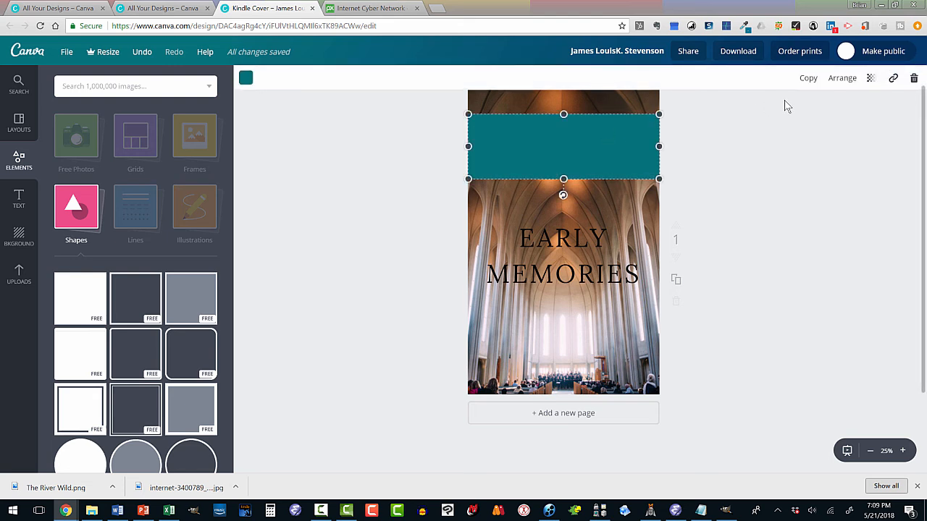
pyautogui.click(841, 78)
pyautogui.click(815, 128)
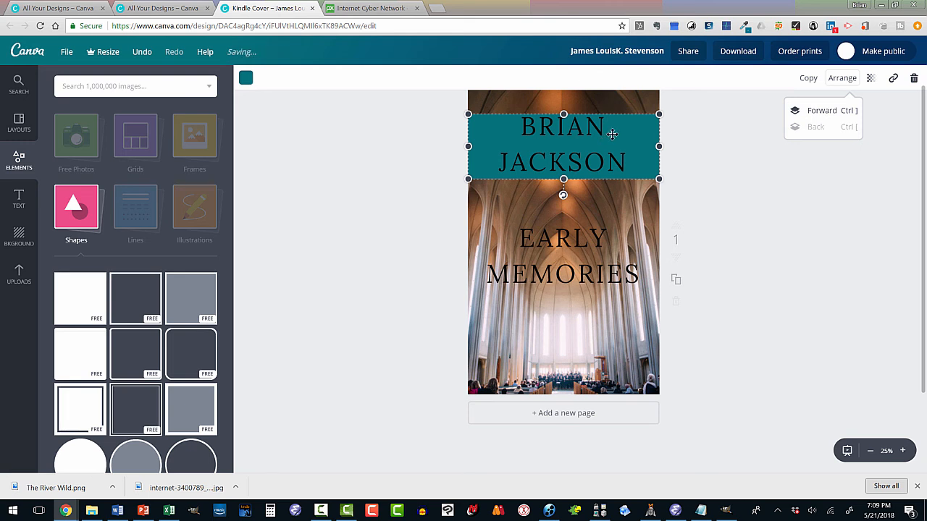
# - Extend the band slightly above and below the author name, and recolour it black
pyautogui.click(564, 113)
pyautogui.moveTo(563, 113); pyautogui.dragTo(563, 108)
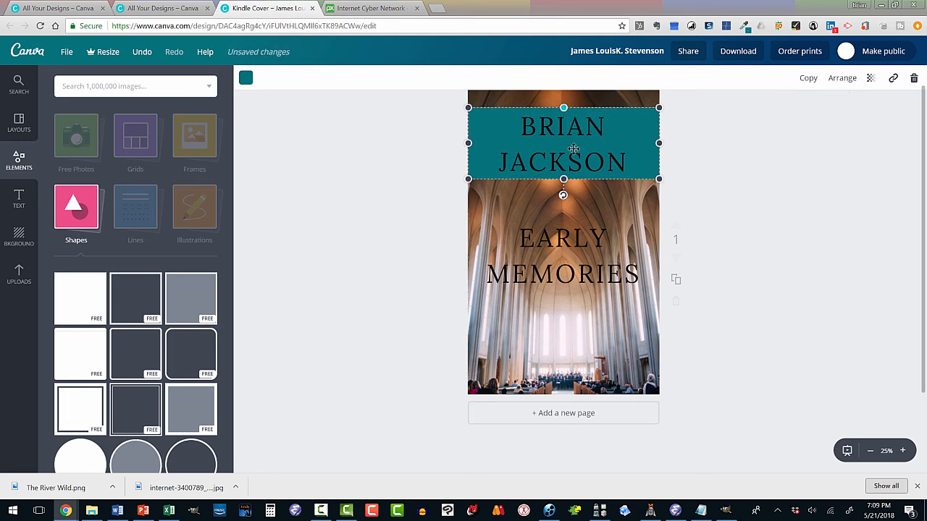
pyautogui.moveTo(564, 179); pyautogui.dragTo(564, 181)
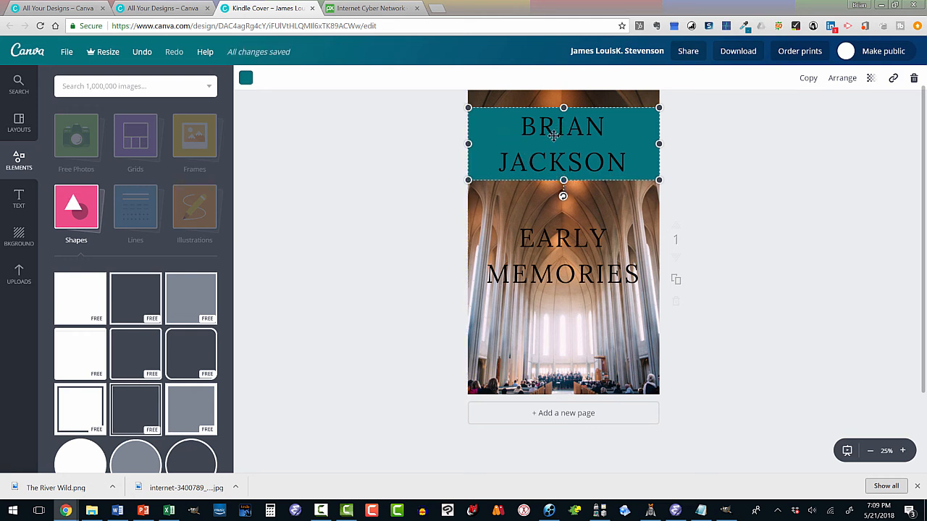
pyautogui.click(245, 77)
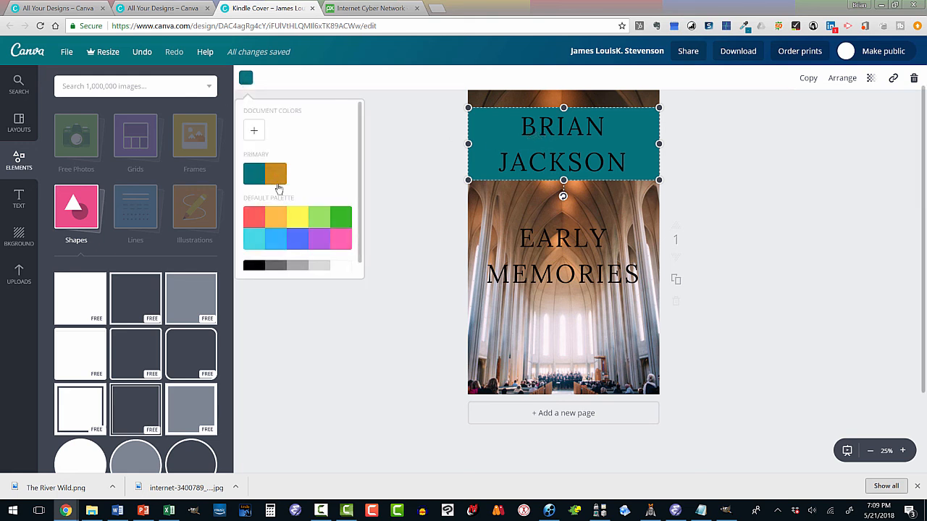
pyautogui.click(257, 266)
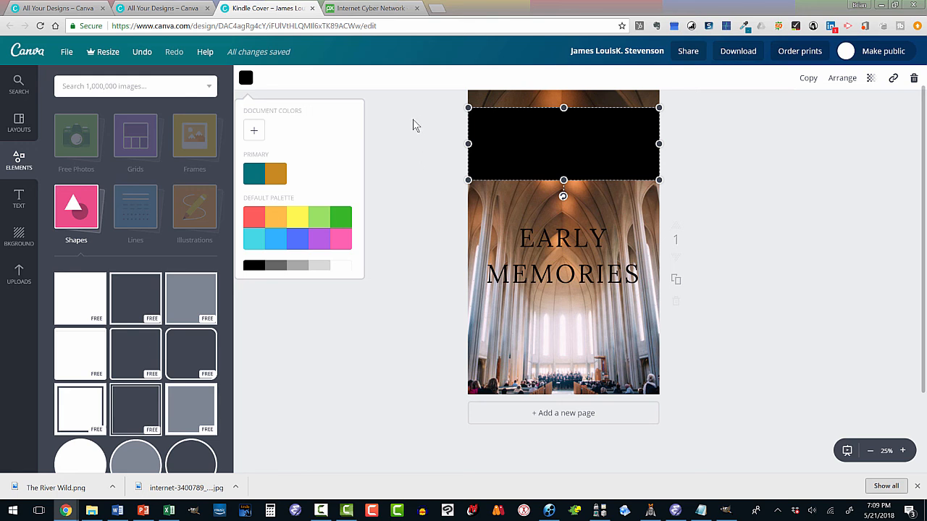
# - Lower the opacity of the author name text on the black band
pyautogui.click(507, 142)
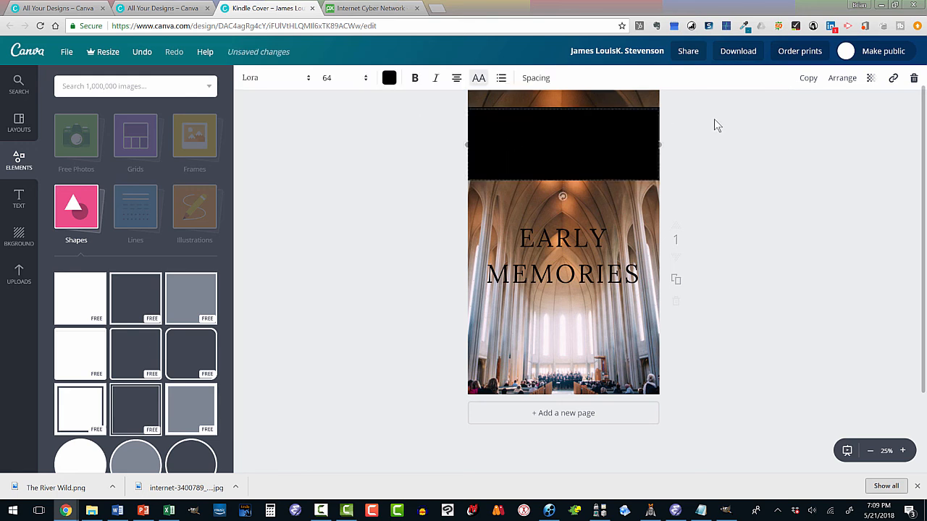
pyautogui.click(872, 78)
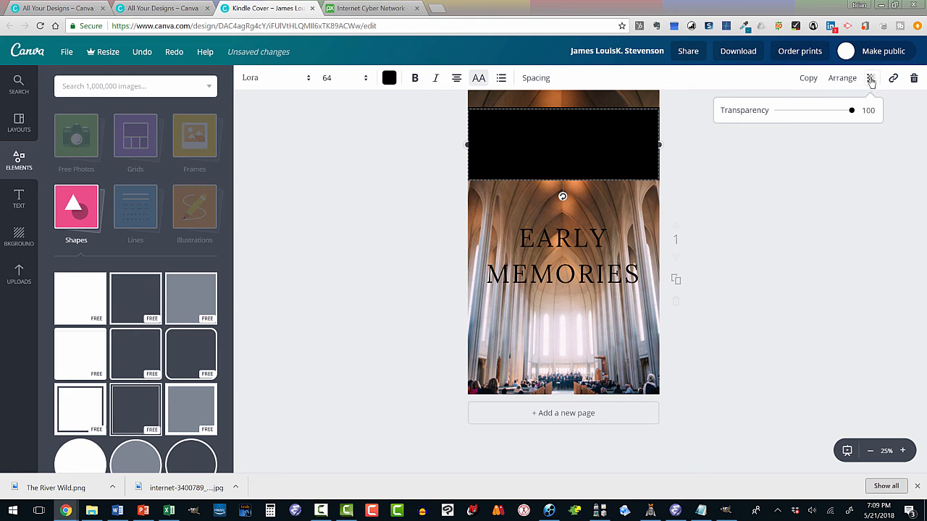
pyautogui.moveTo(852, 110); pyautogui.dragTo(806, 117)
# - Move the author name off the black band to just below it and restore the text to full opacity
pyautogui.click(671, 189)
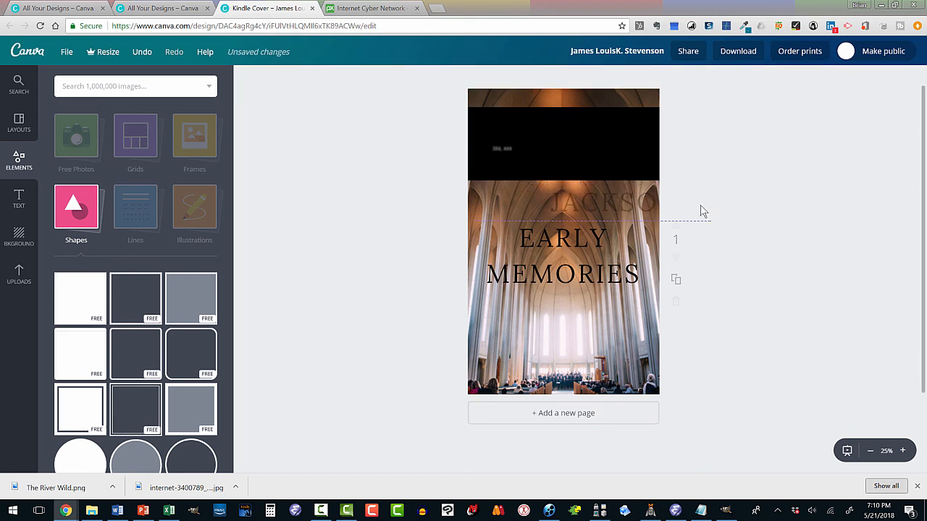
pyautogui.moveTo(702, 226); pyautogui.dragTo(695, 238)
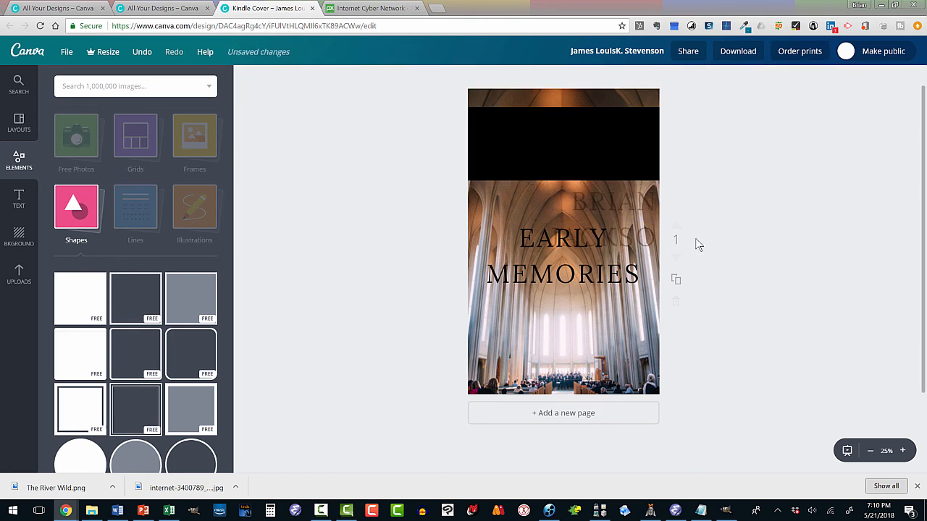
pyautogui.click(640, 195)
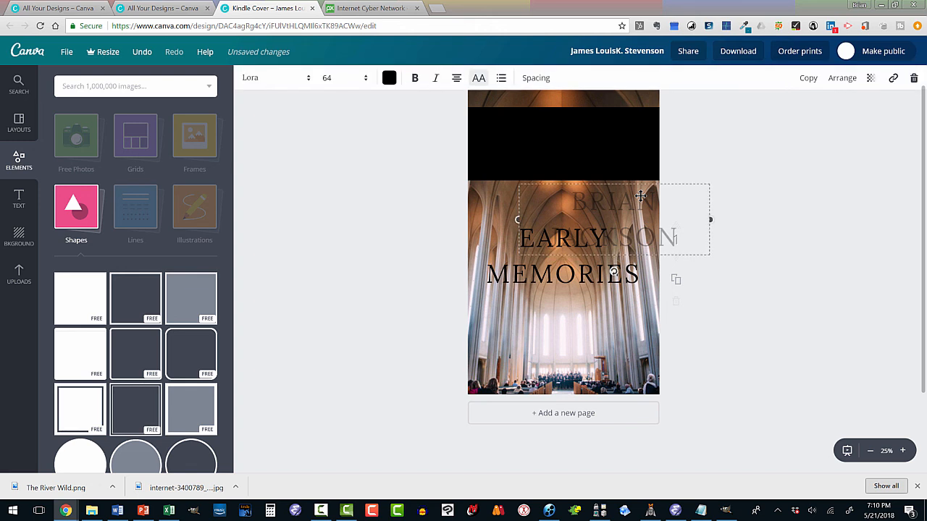
pyautogui.click(870, 77)
pyautogui.moveTo(802, 113); pyautogui.dragTo(864, 114)
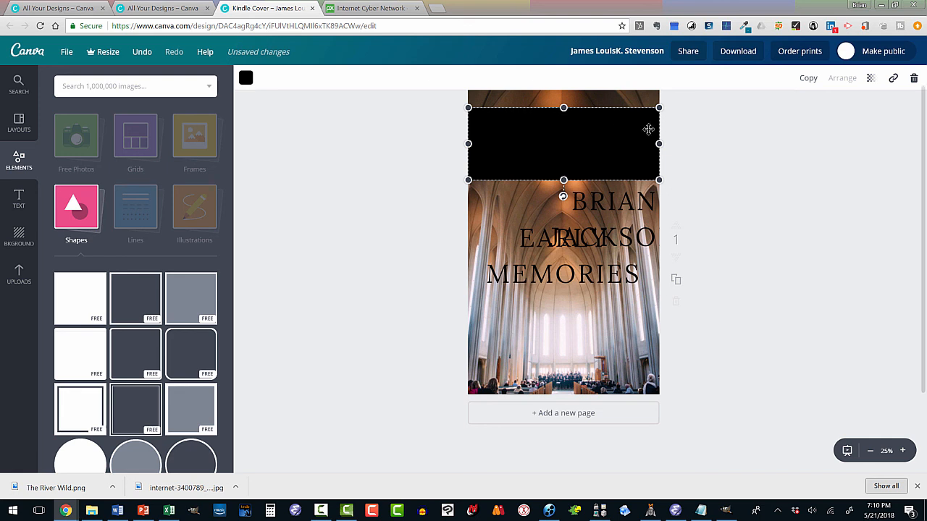
# - Set the black band's transparency to 50
pyautogui.click(870, 78)
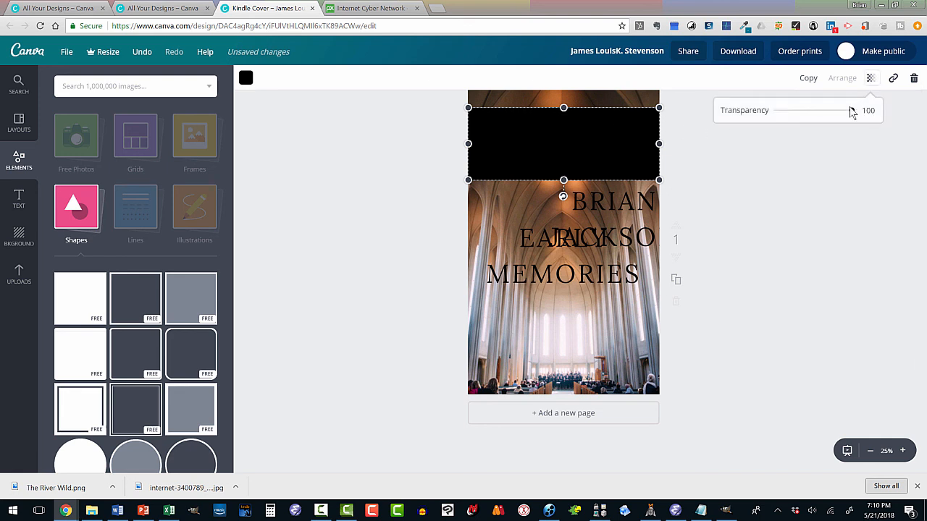
pyautogui.moveTo(850, 110); pyautogui.dragTo(816, 122)
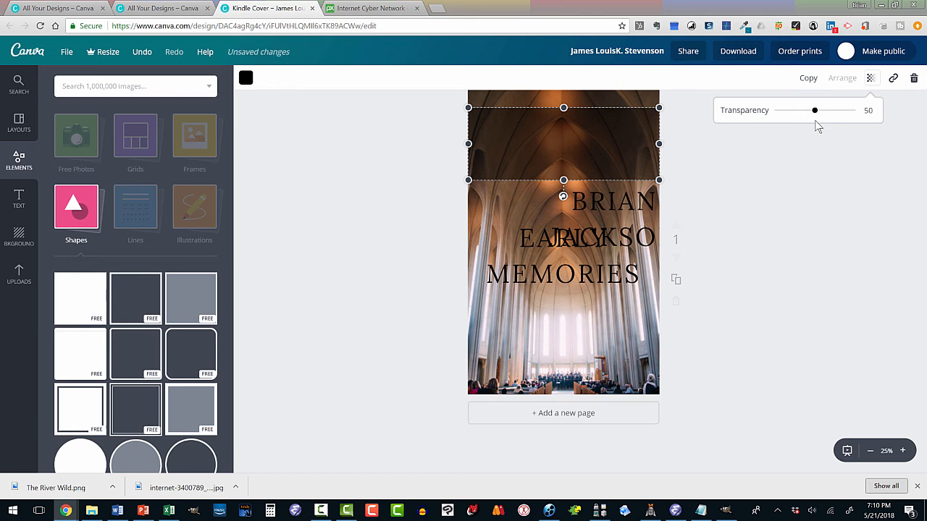
# - Recolour the author name white and move it back up onto the semi-transparent black band
pyautogui.click(591, 200)
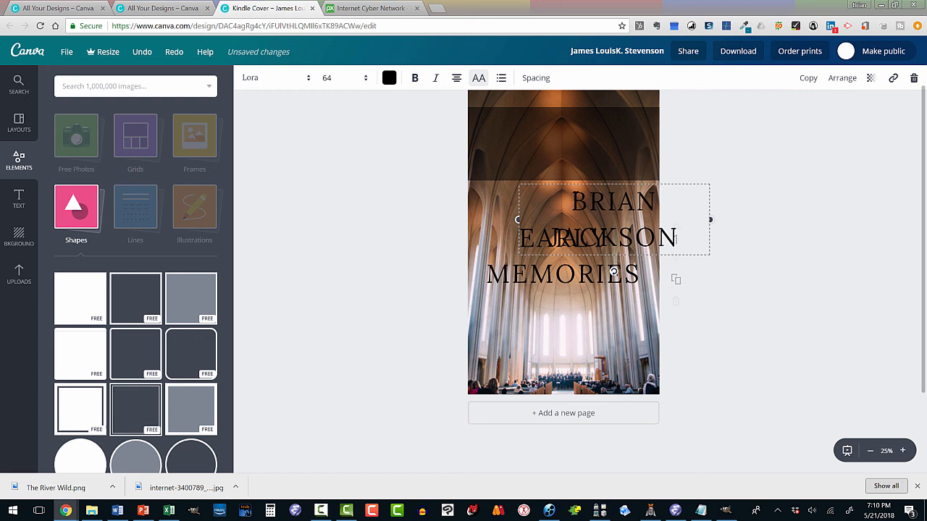
pyautogui.moveTo(573, 197); pyautogui.dragTo(675, 222)
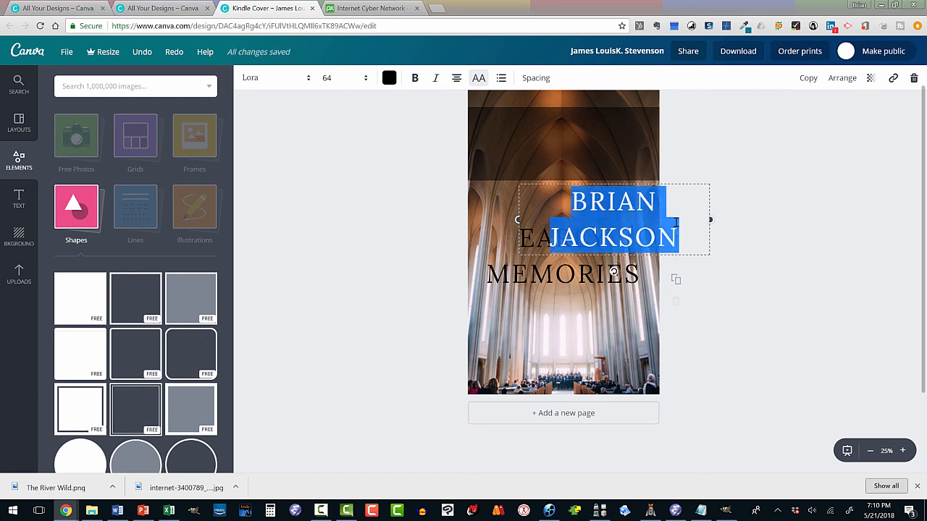
pyautogui.click(388, 78)
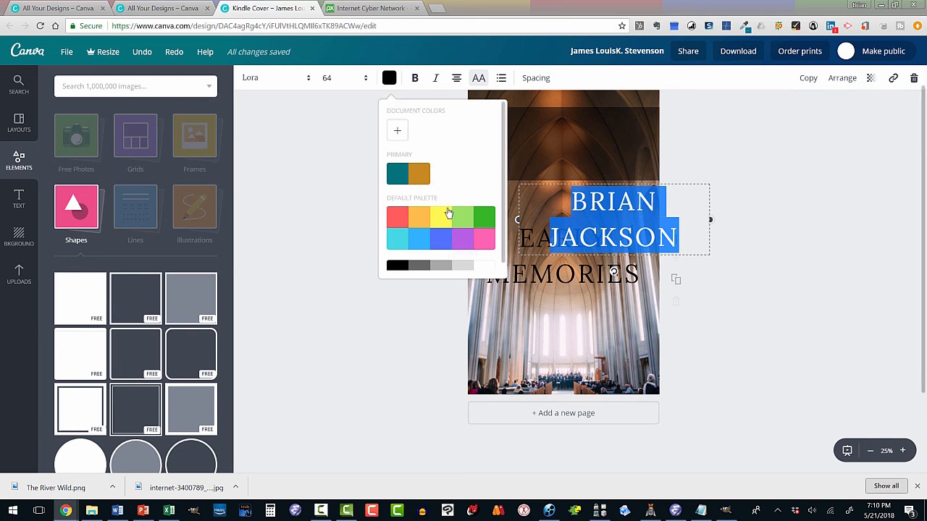
pyautogui.click(396, 130)
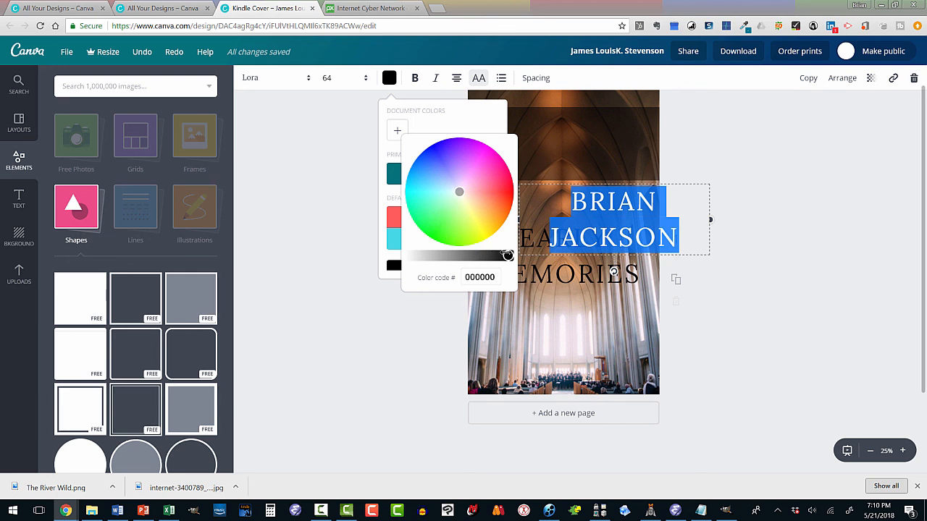
pyautogui.moveTo(508, 255); pyautogui.dragTo(394, 257)
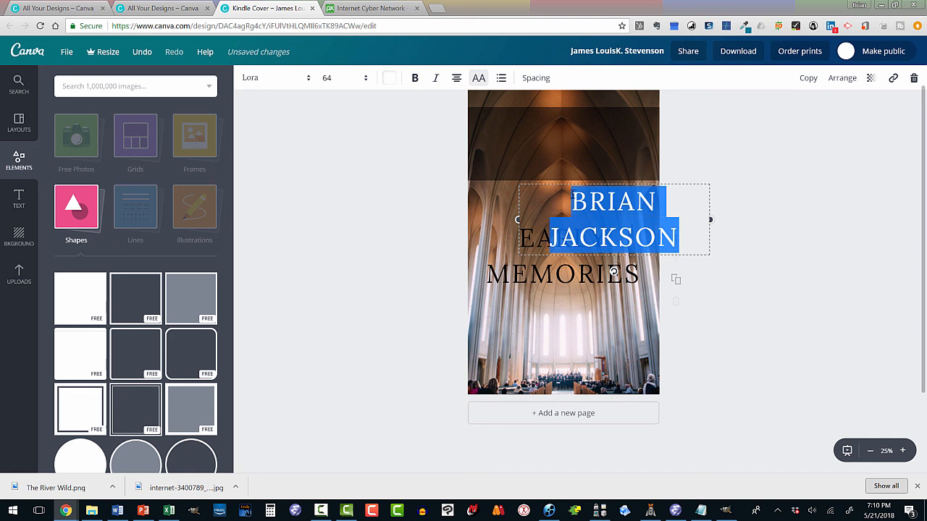
pyautogui.click(689, 183)
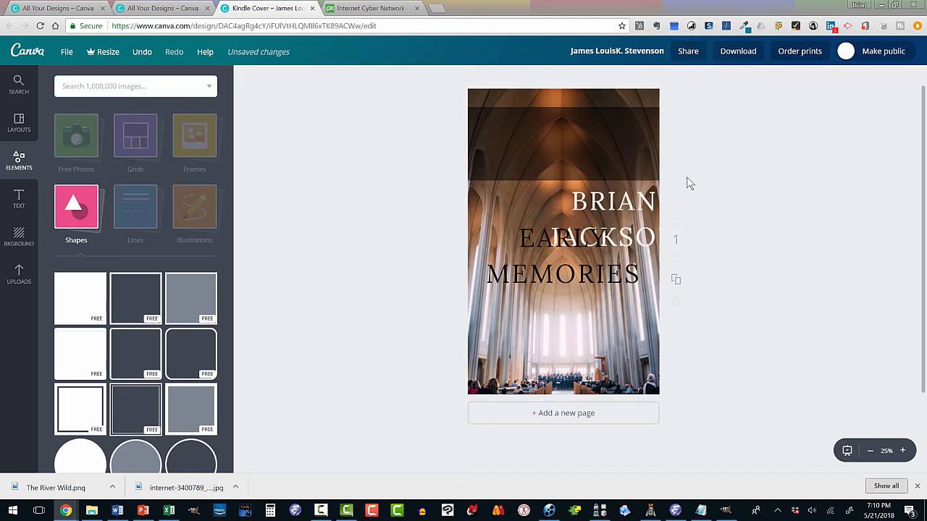
pyautogui.moveTo(652, 189); pyautogui.dragTo(603, 115)
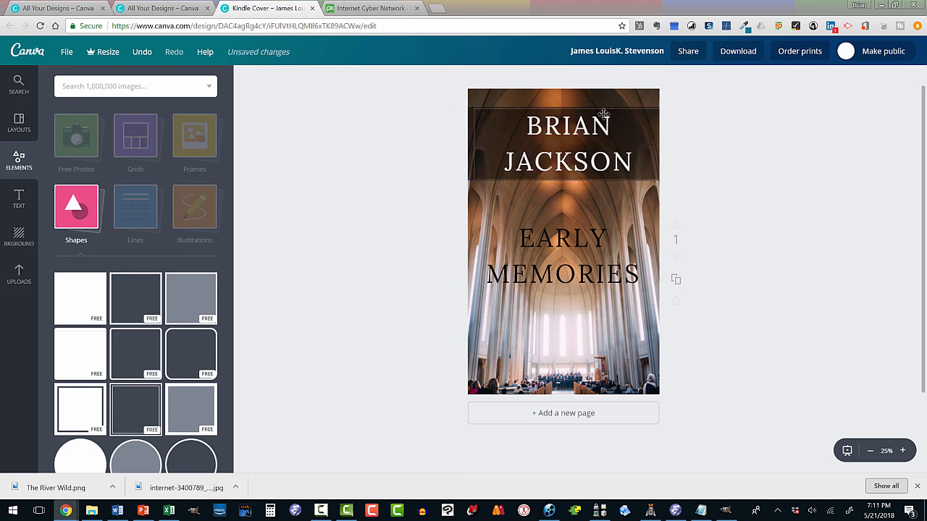